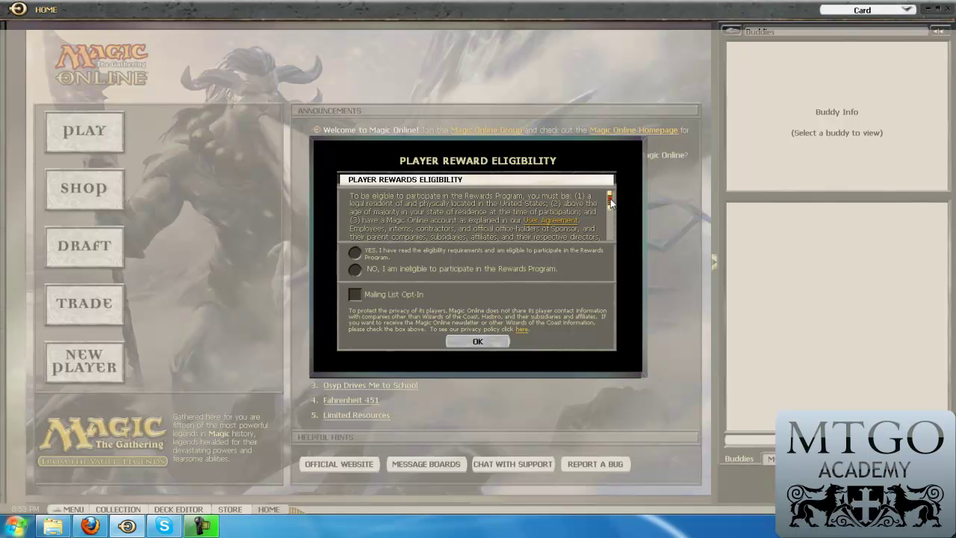
Review the Player Rewards eligibility terms and confirm being eligible to participate in the Rewards Program.
mouse_move(611, 198)
left_mouse_down()
mouse_move(615, 231)
mouse_move(619, 195)
left_mouse_up()
left_click(355, 253)
left_click(477, 342)
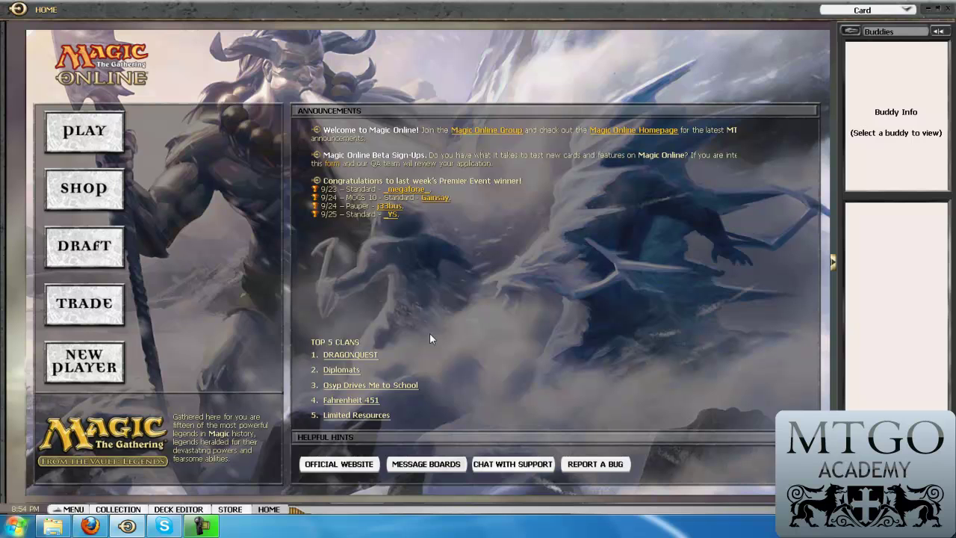
Go to the card collection and open all of the New Account starter kits.
left_click(133, 511)
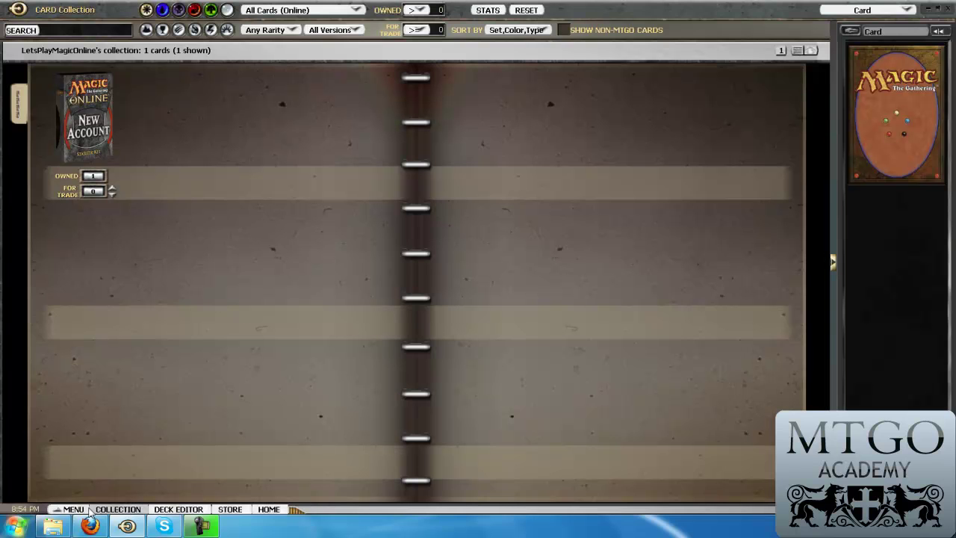
left_click(66, 509)
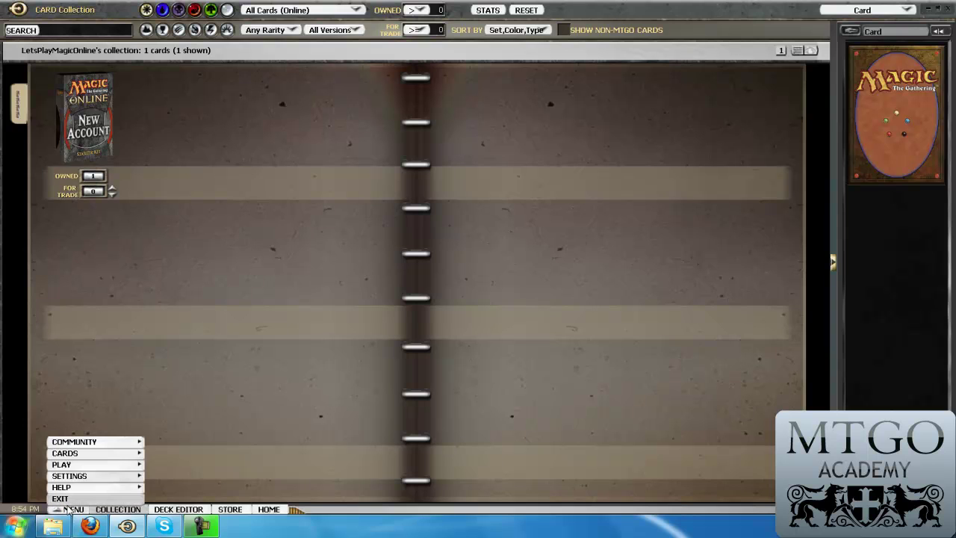
mouse_move(75, 453)
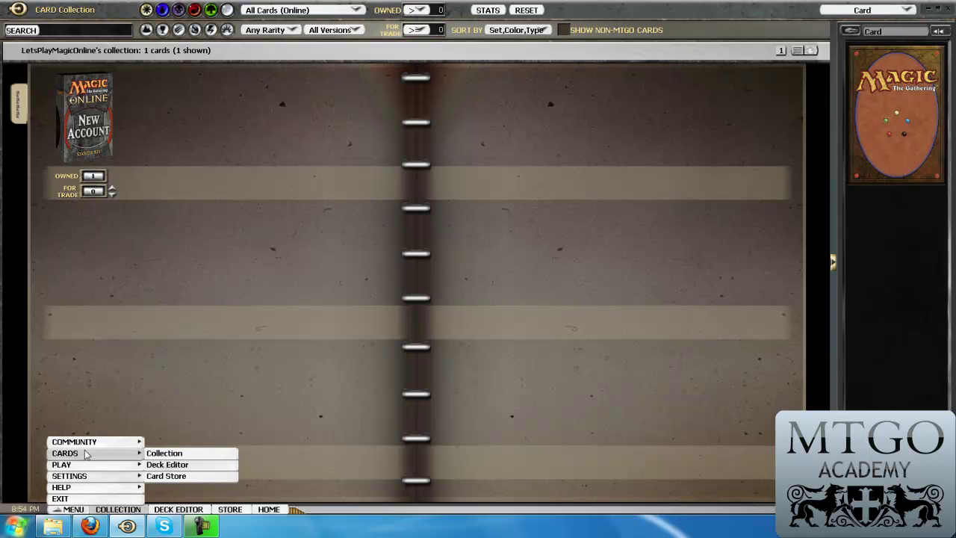
left_click(159, 455)
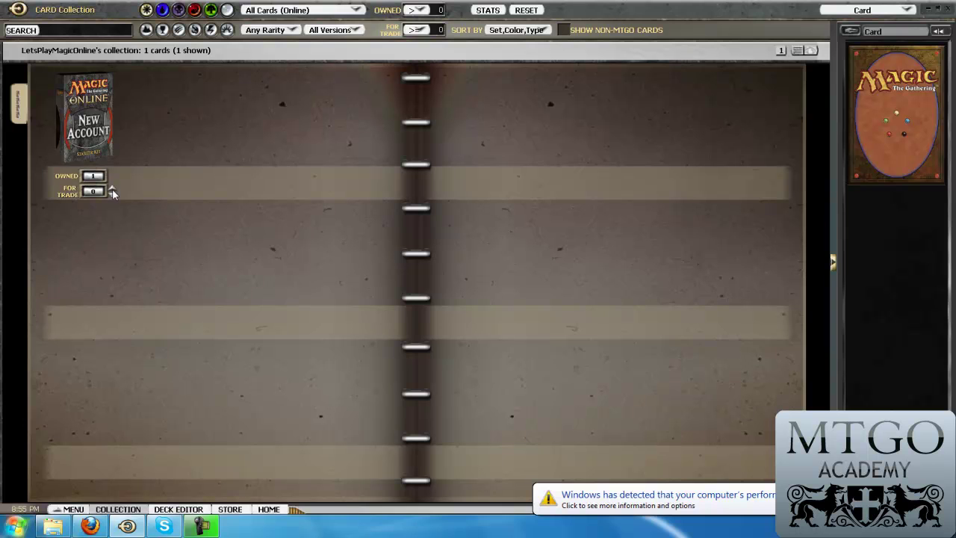
right_click(102, 109)
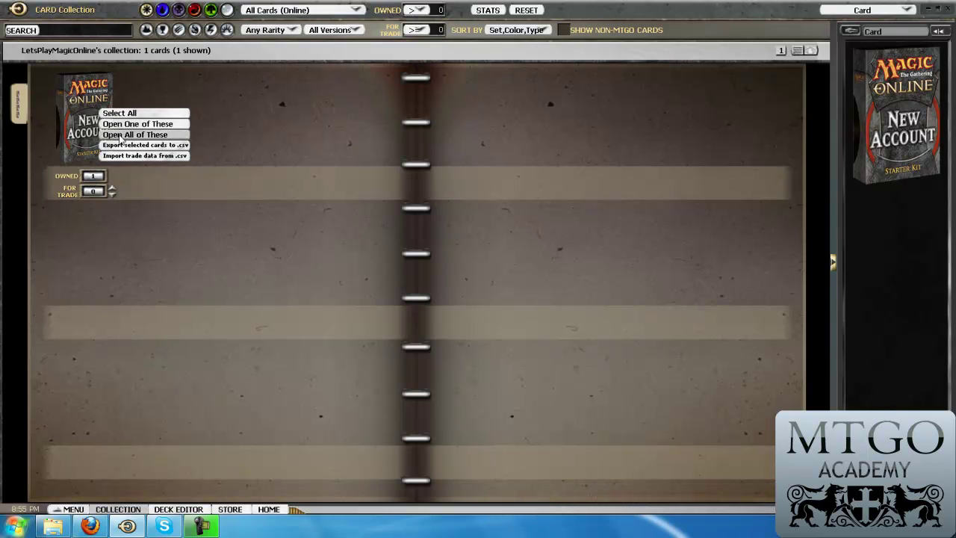
left_click(123, 134)
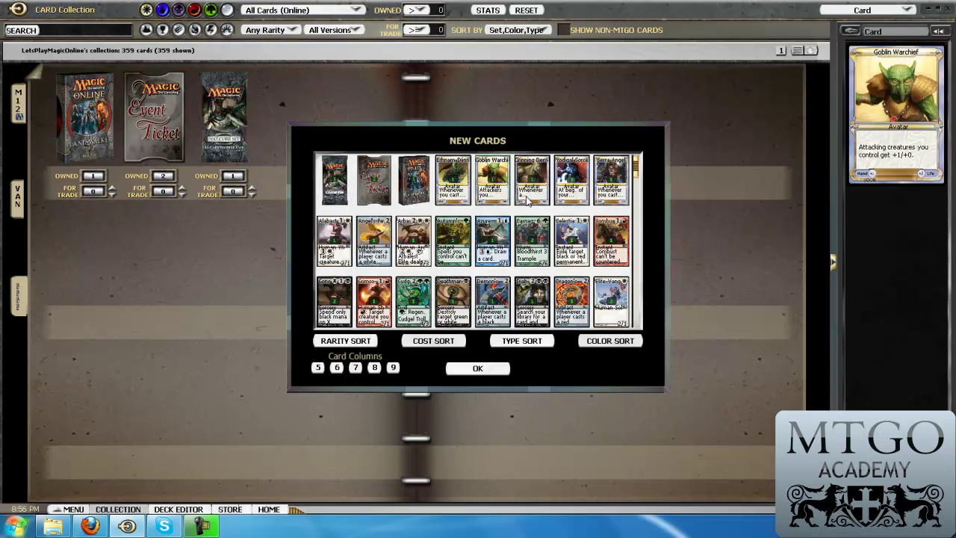
Inspect the booster pack, Planeswalker deck pack and event tickets in the collection, followed by the Vanguard avatars.
mouse_move(231, 133)
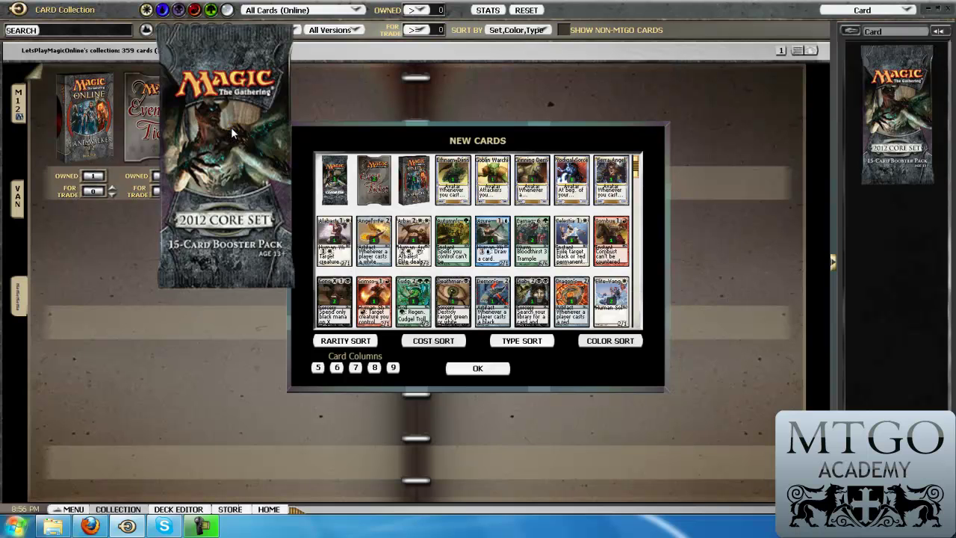
mouse_move(85, 119)
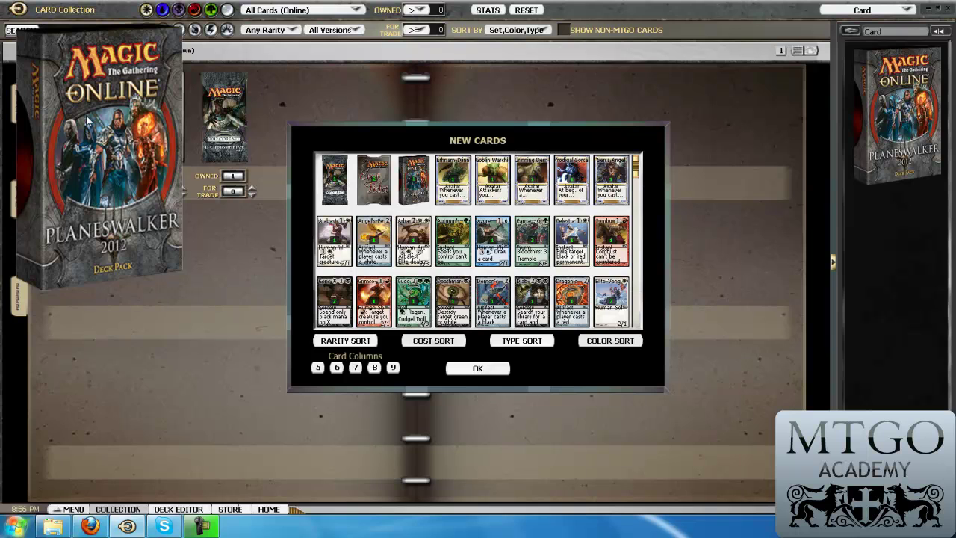
mouse_move(161, 114)
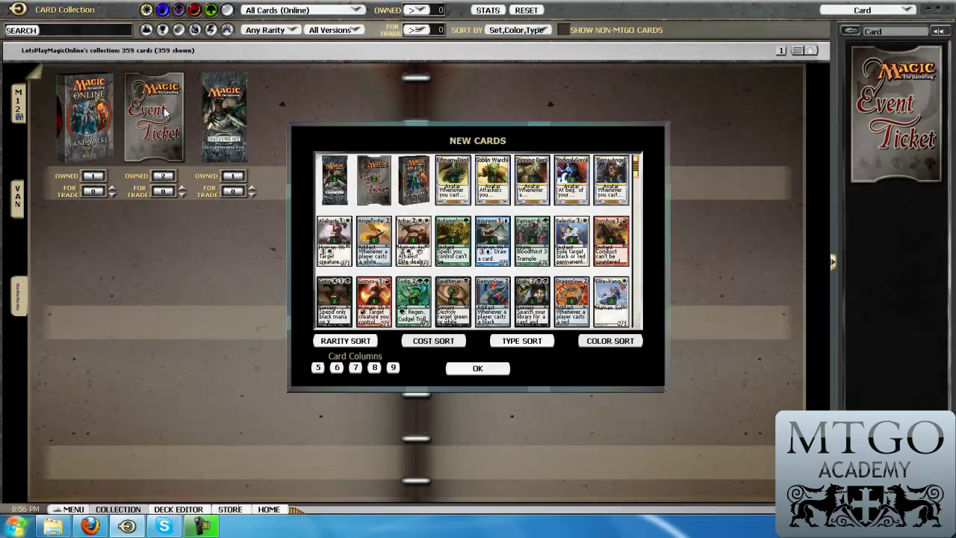
left_click(18, 205)
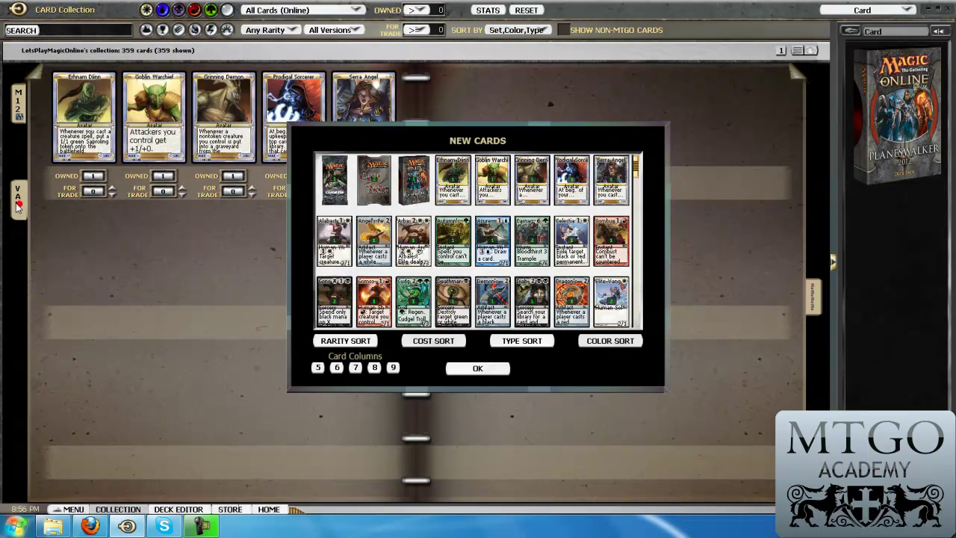
mouse_move(108, 95)
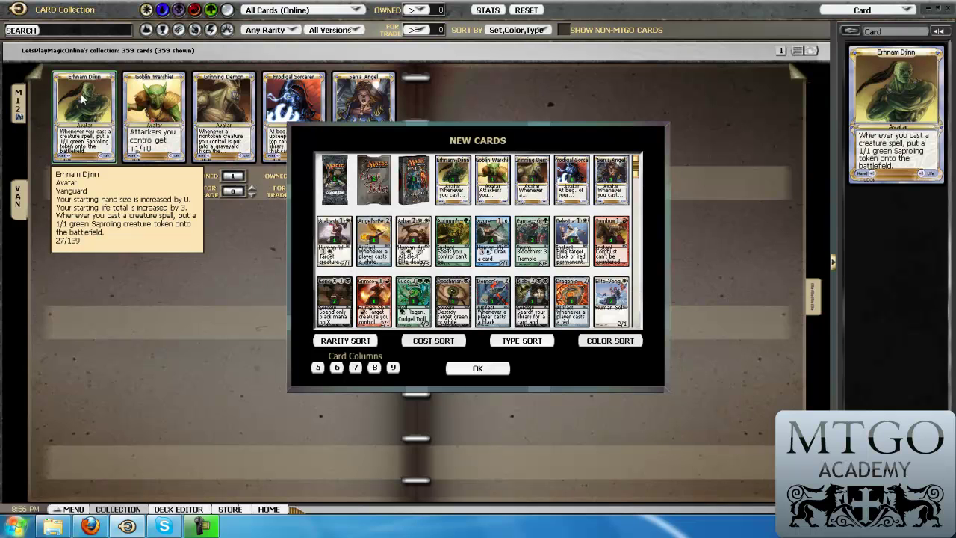
Leaf through the M12 cards in the collection binder up to the basic lands.
left_click(21, 102)
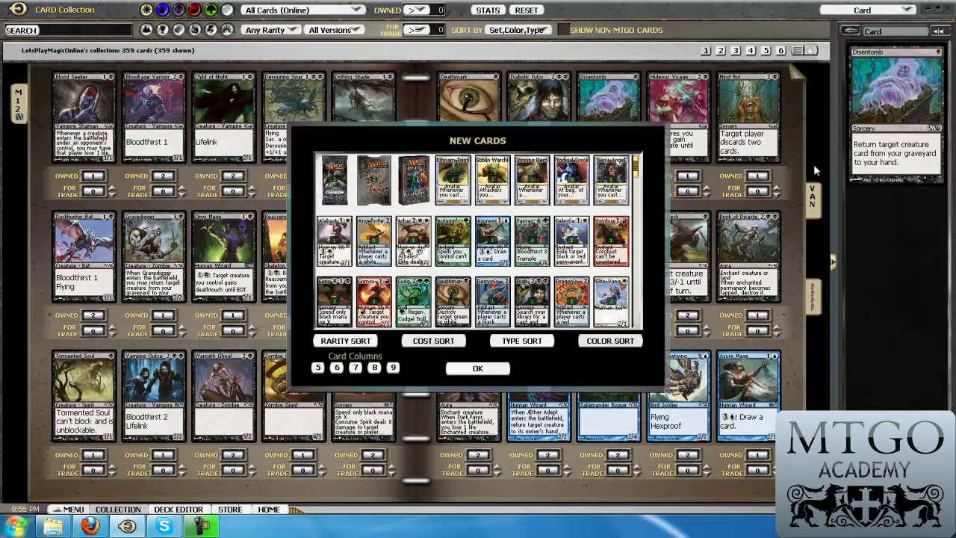
left_click(796, 80)
left_click(796, 79)
left_click(795, 79)
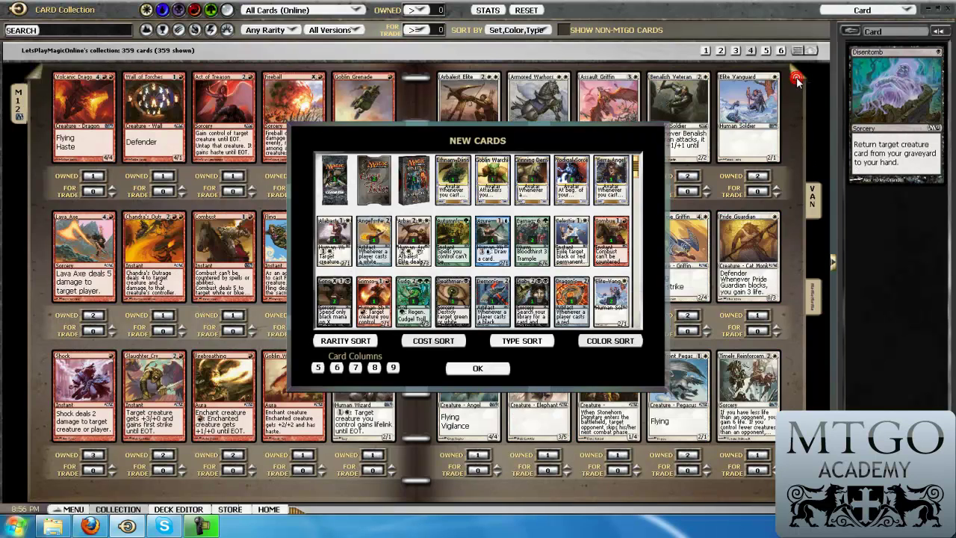
left_click(796, 80)
left_click(797, 81)
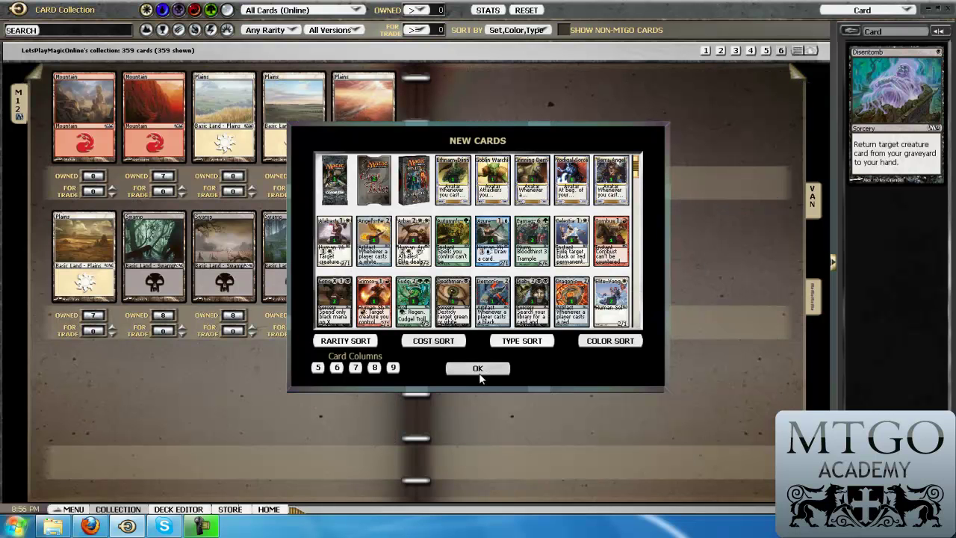
Dismiss the New Cards window and show the collection page with the packs and event tickets.
left_click(480, 374)
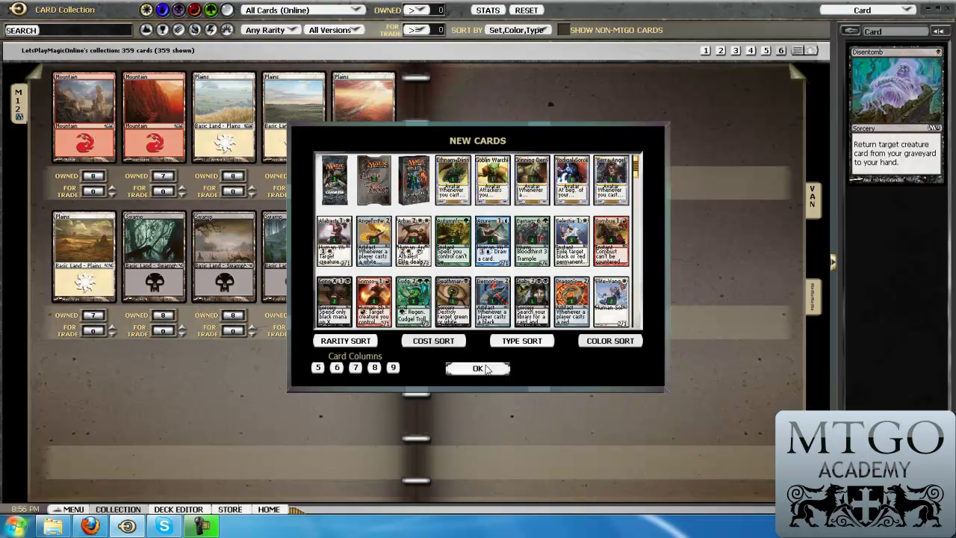
left_click(480, 373)
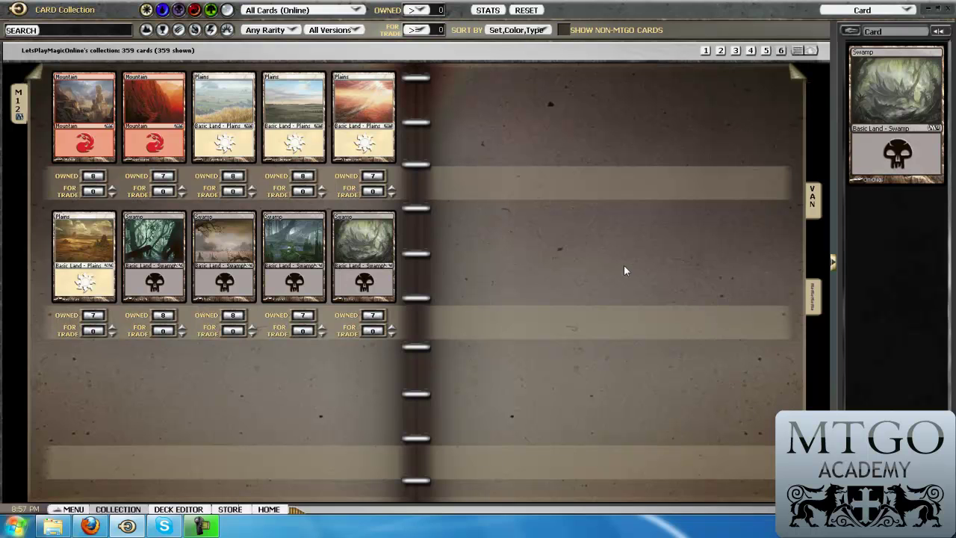
left_click(815, 299)
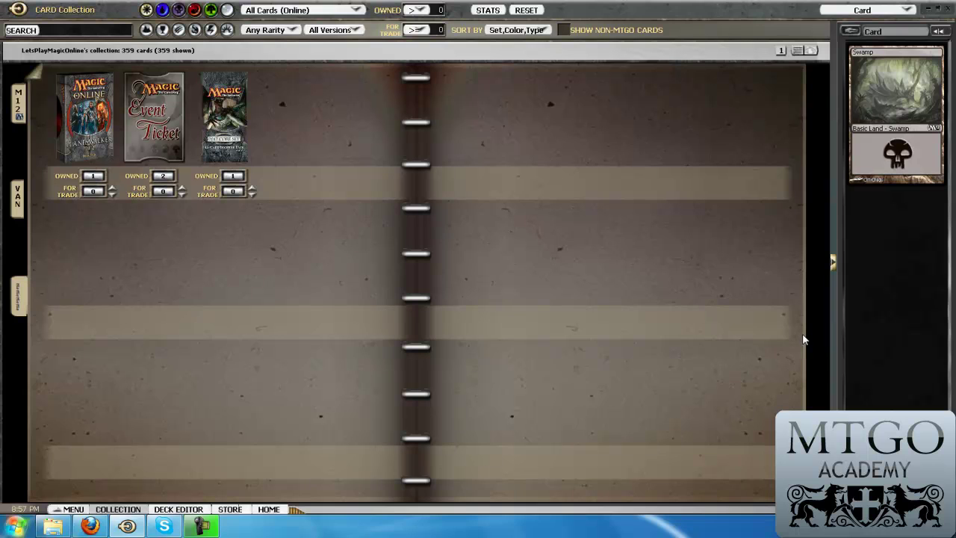
mouse_move(212, 151)
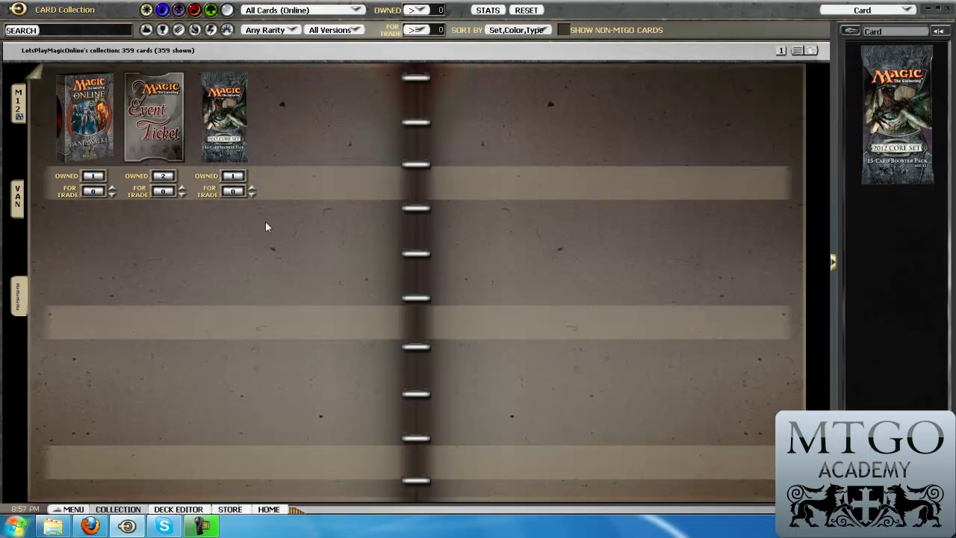
mouse_move(152, 138)
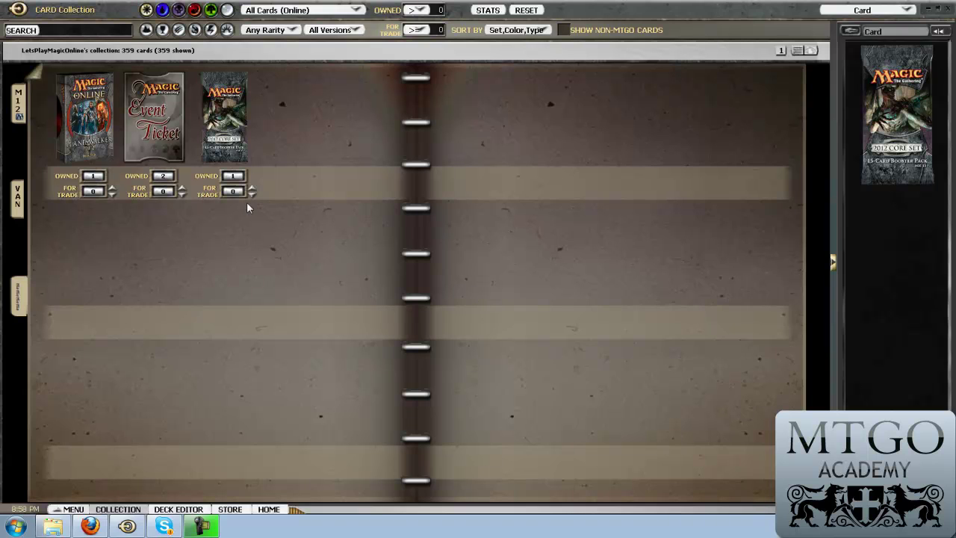
Open one Planeswalker 2012 deck pack and look through its new cards to the end of the list.
right_click(82, 136)
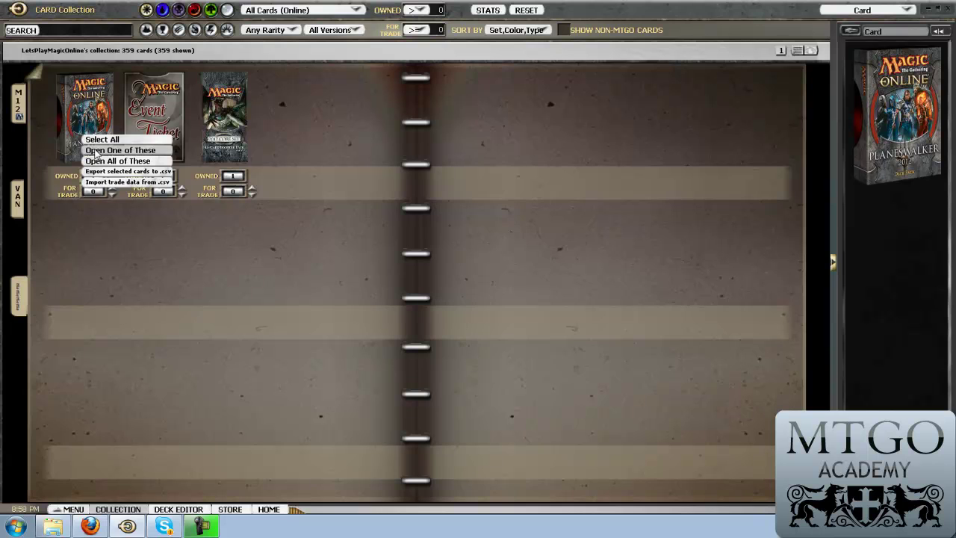
left_click(95, 151)
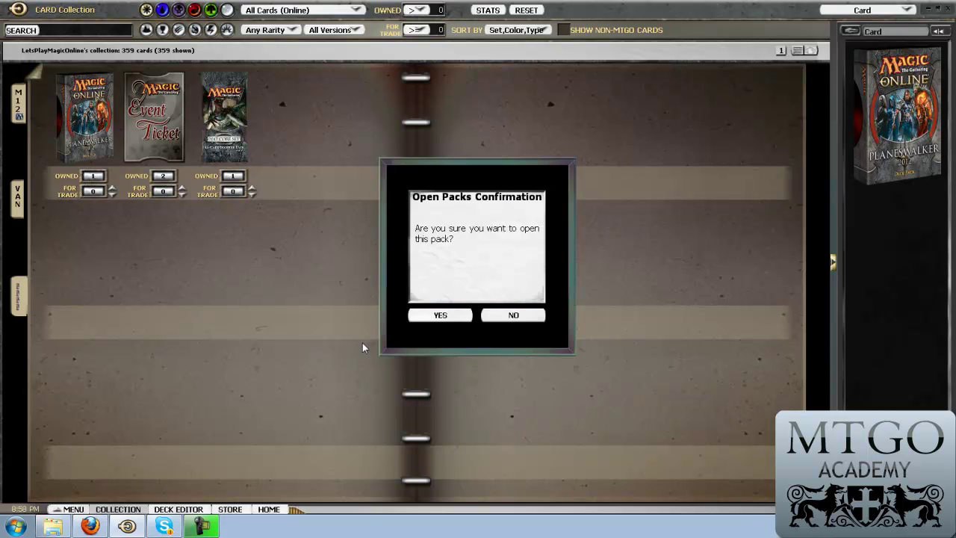
left_click(427, 316)
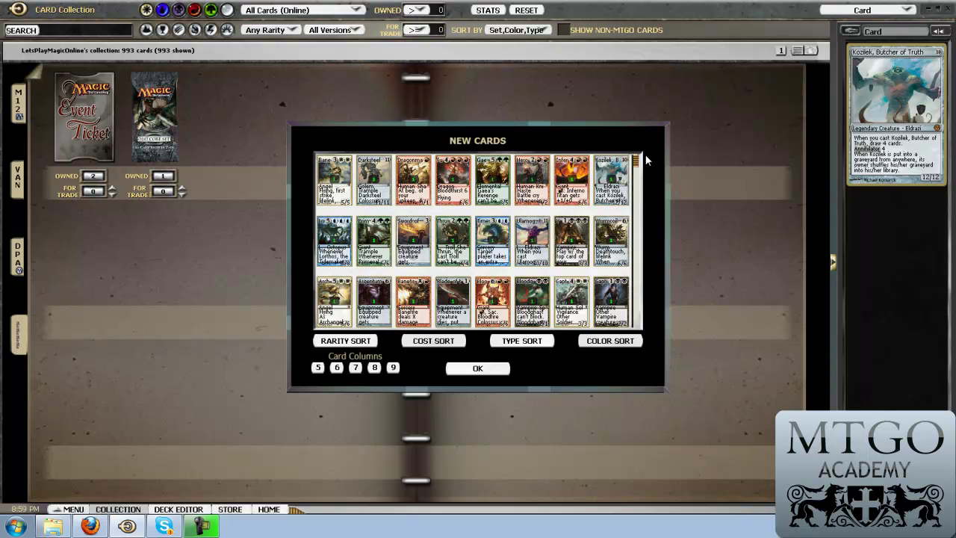
left_click_drag(636, 161, 636, 320)
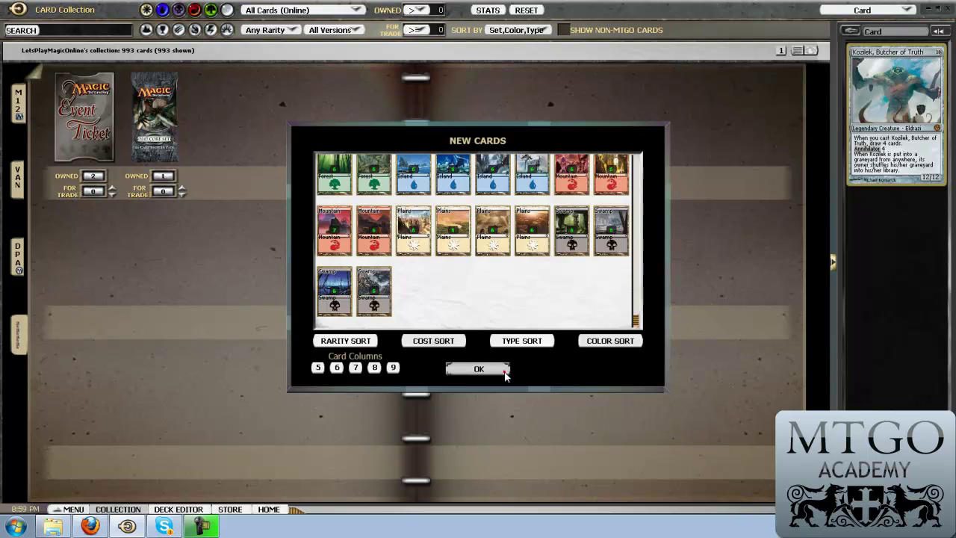
left_click(505, 374)
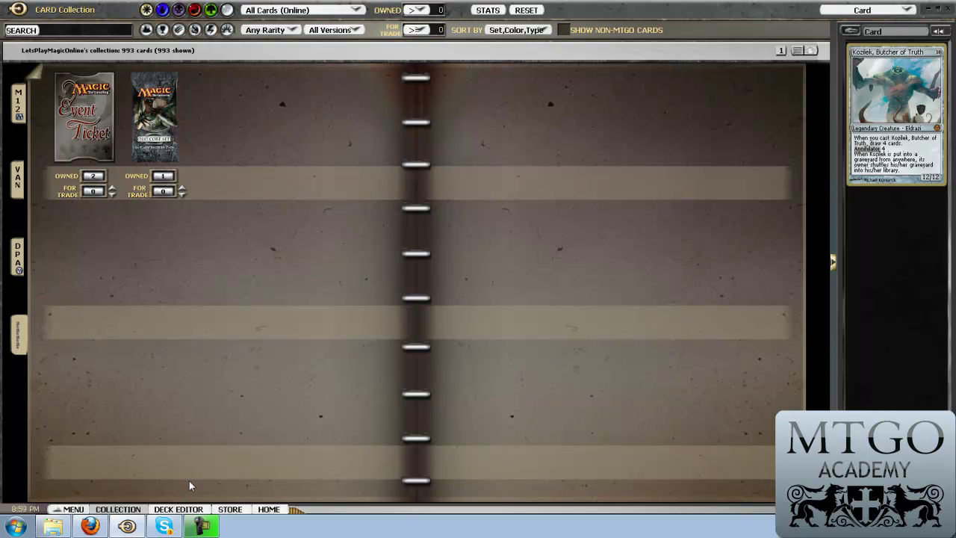
Go to the deck editor and filter the card pool to the Planeswalker set.
left_click(180, 509)
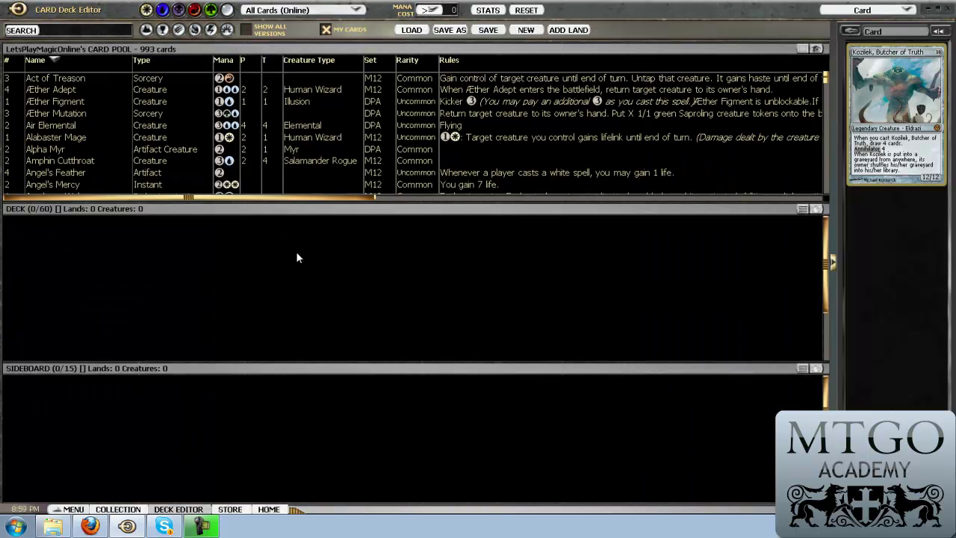
mouse_move(355, 172)
left_click(273, 12)
left_click(273, 14)
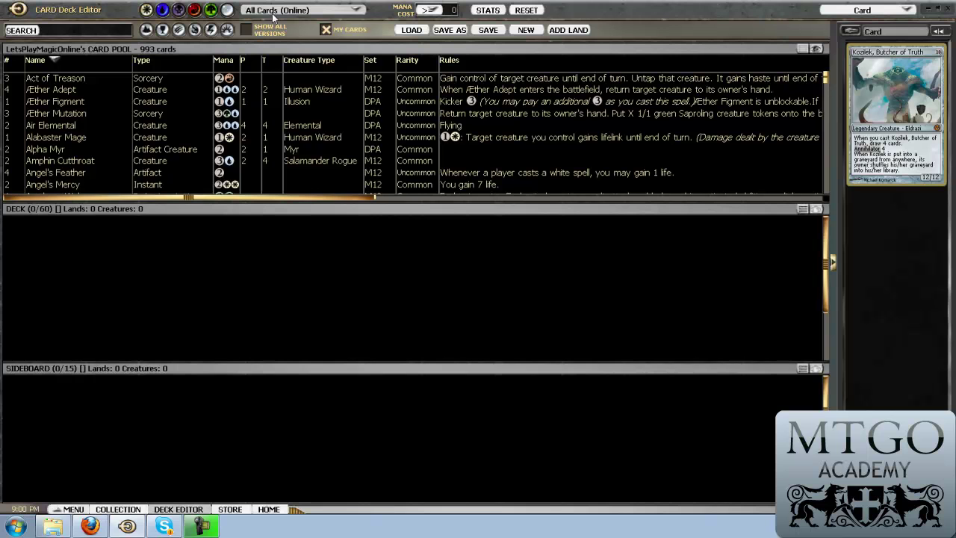
left_click(292, 13)
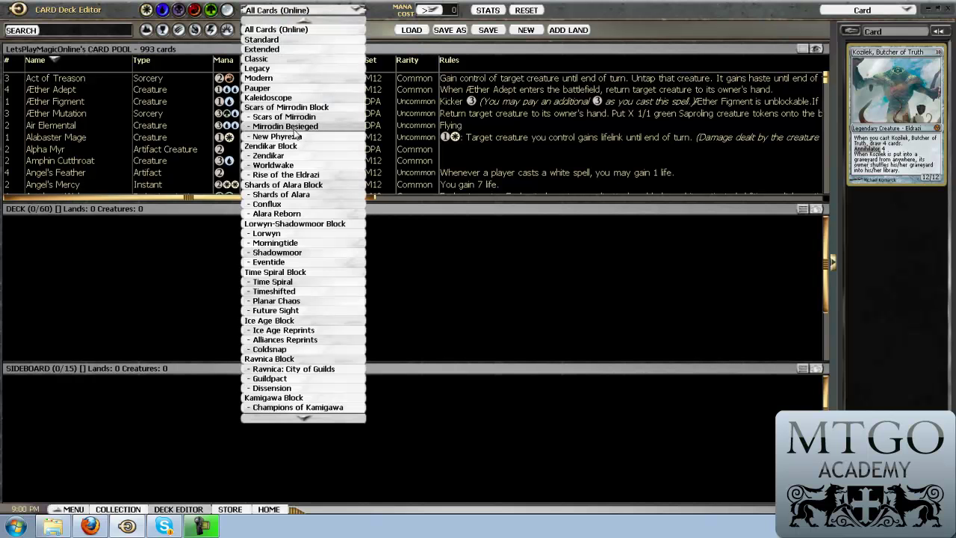
scroll(296, 133, "down", 8)
scroll(295, 133, "down", 12)
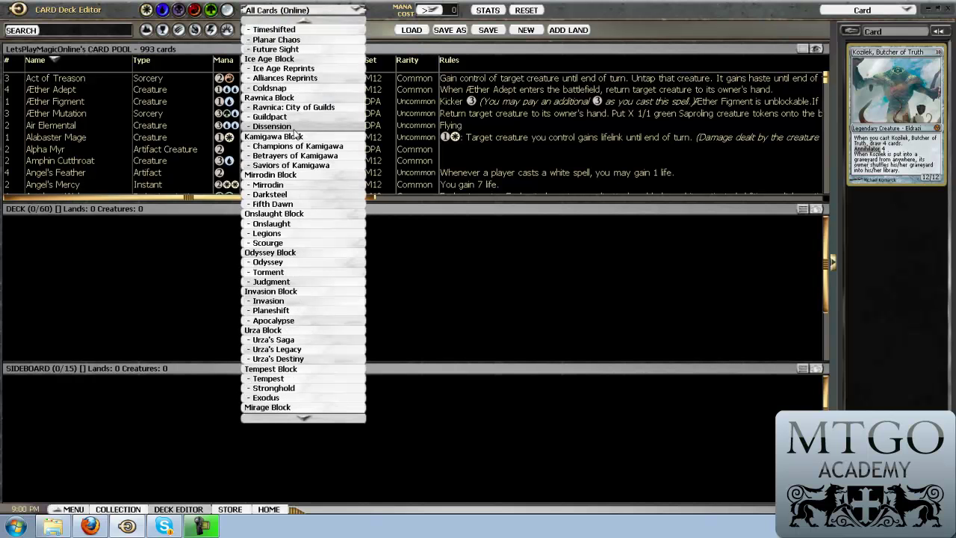
left_click(312, 224)
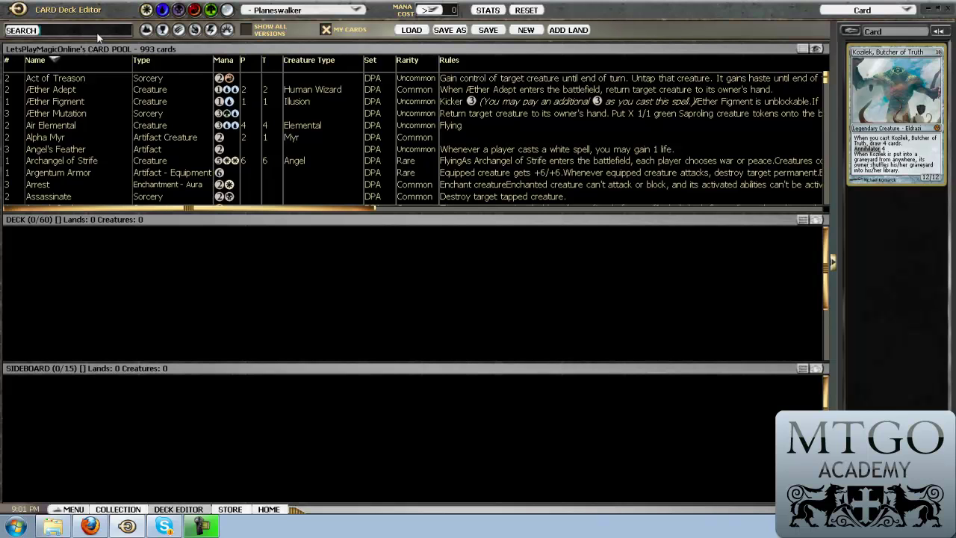
Search the card pool for "Basic Land" limited to colorless cards, and add 11 Mountains to the deck.
type("Basic Land")
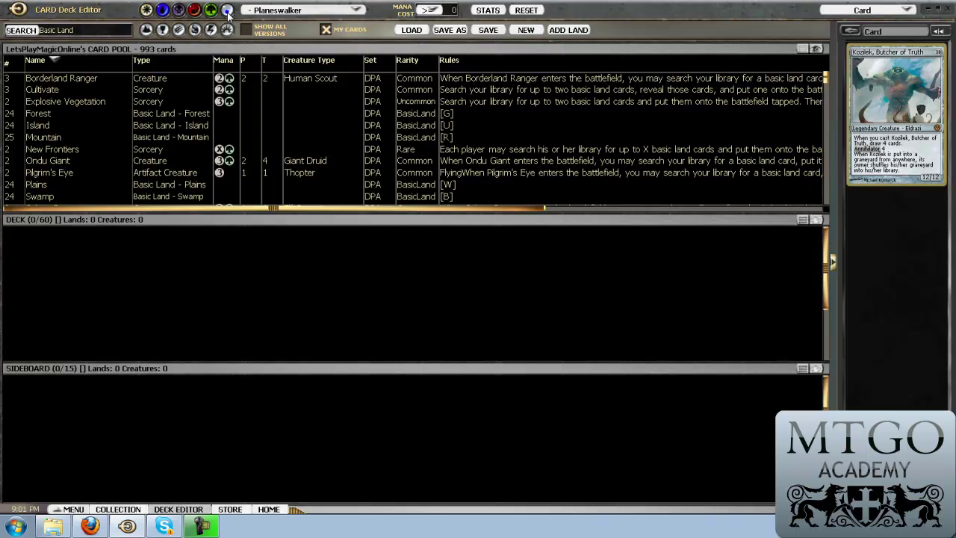
left_click(228, 10)
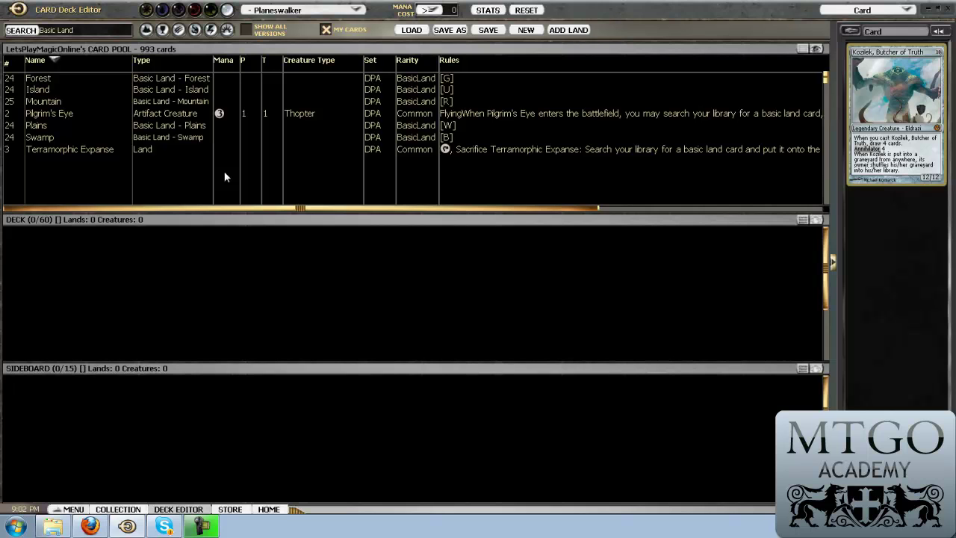
left_click(62, 103)
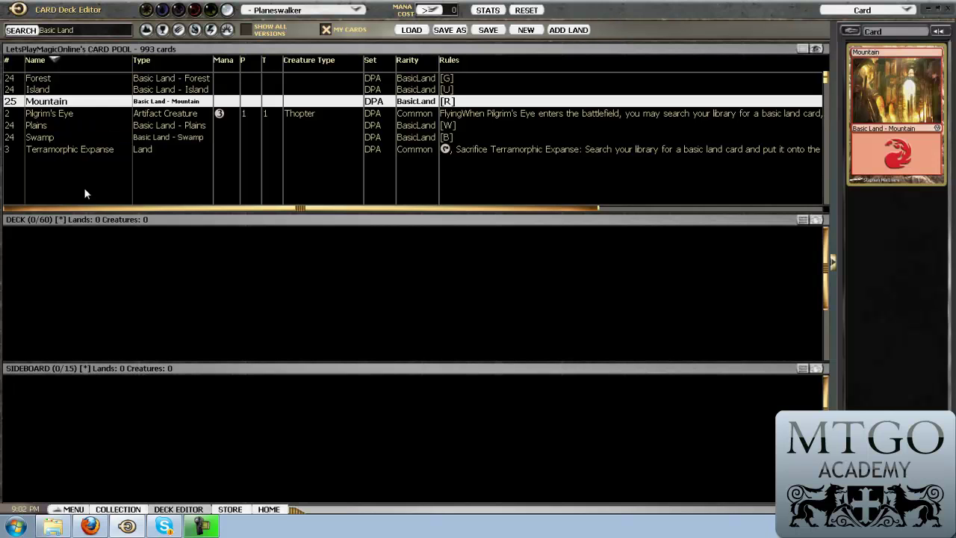
double_click(60, 106)
right_click(58, 101)
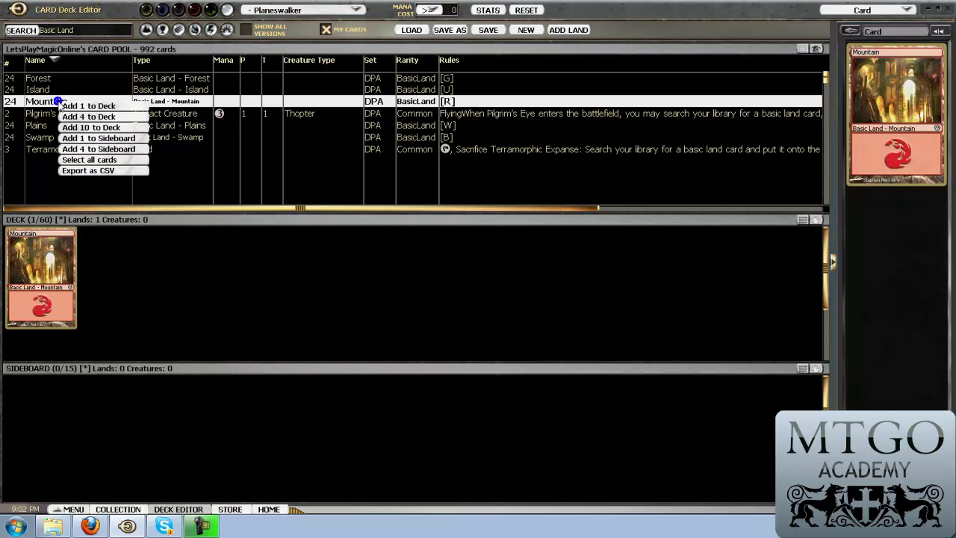
left_click(96, 127)
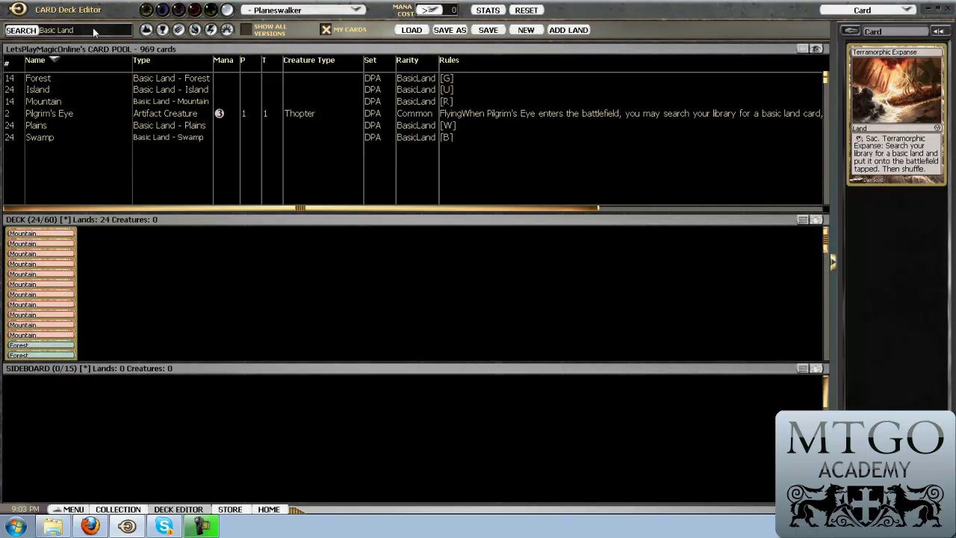
Reset the card pool filters, limit the pool to the Planeswalker set again, and enlarge the card pool area.
left_click(526, 10)
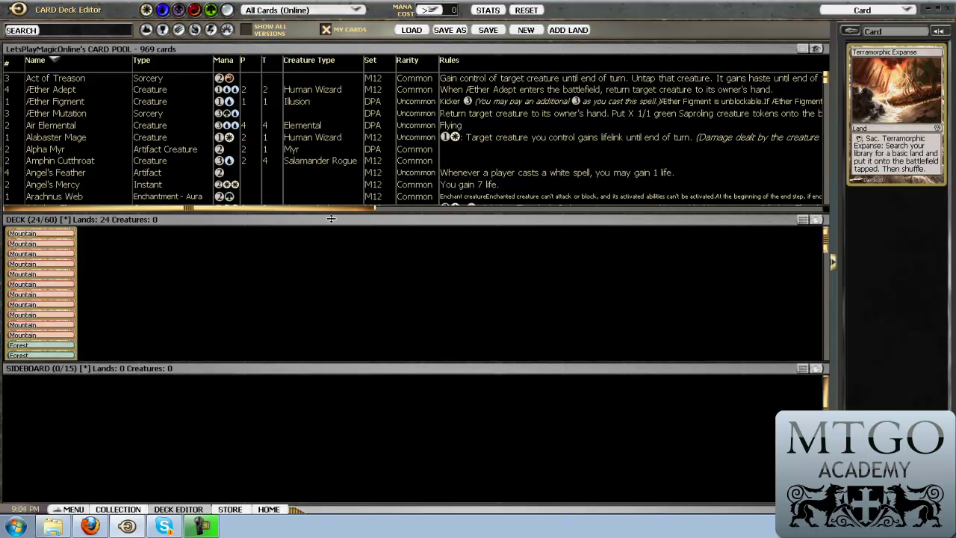
left_click(356, 10)
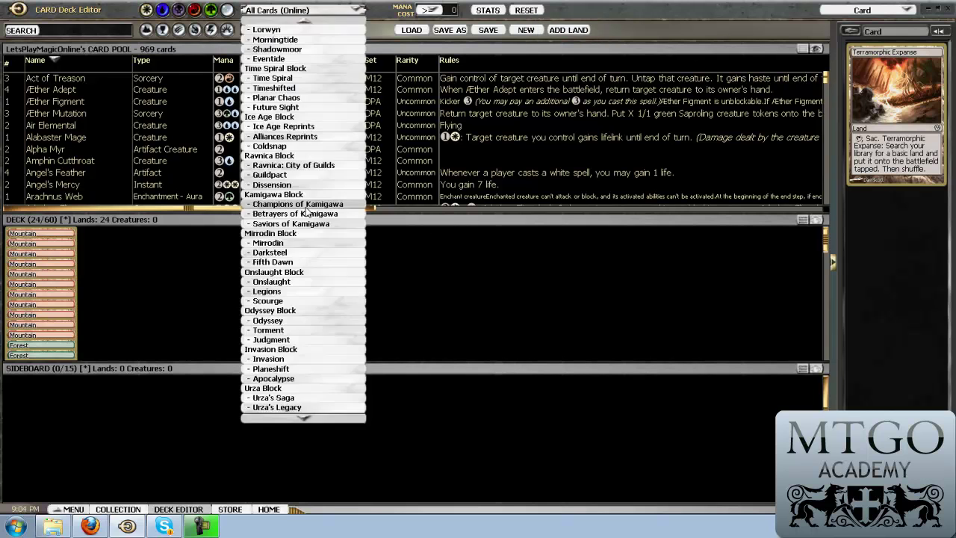
left_click(416, 287)
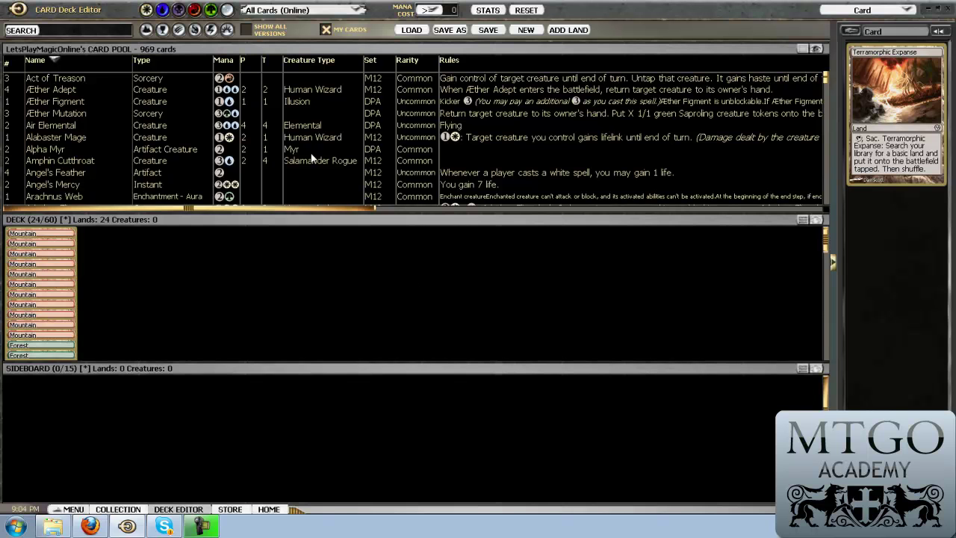
left_click(306, 10)
scroll(327, 240, "down", 20)
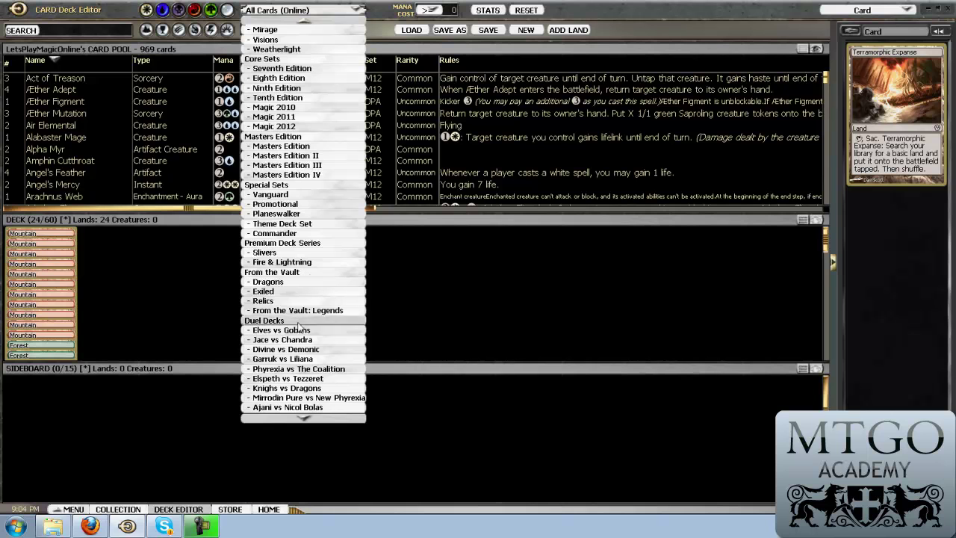
left_click(309, 214)
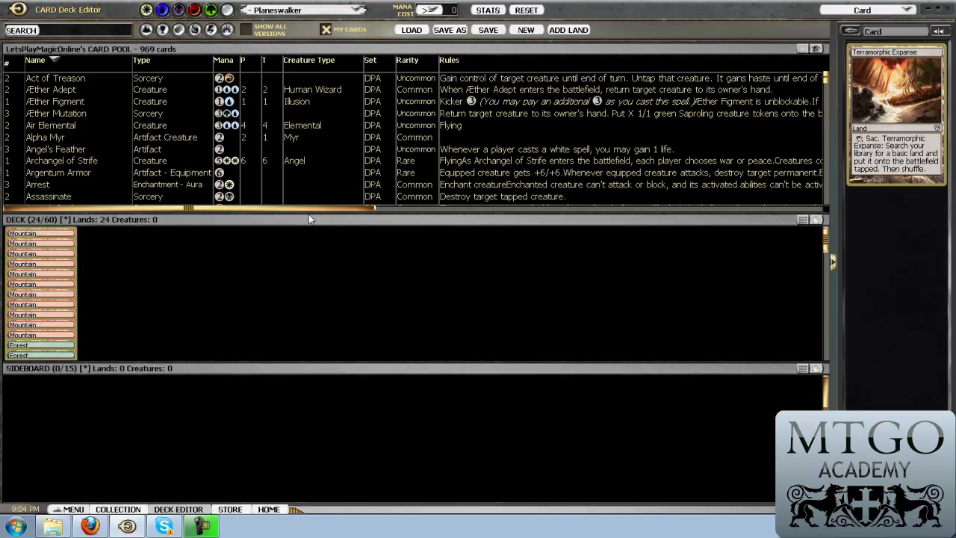
left_click_drag(310, 218, 344, 419)
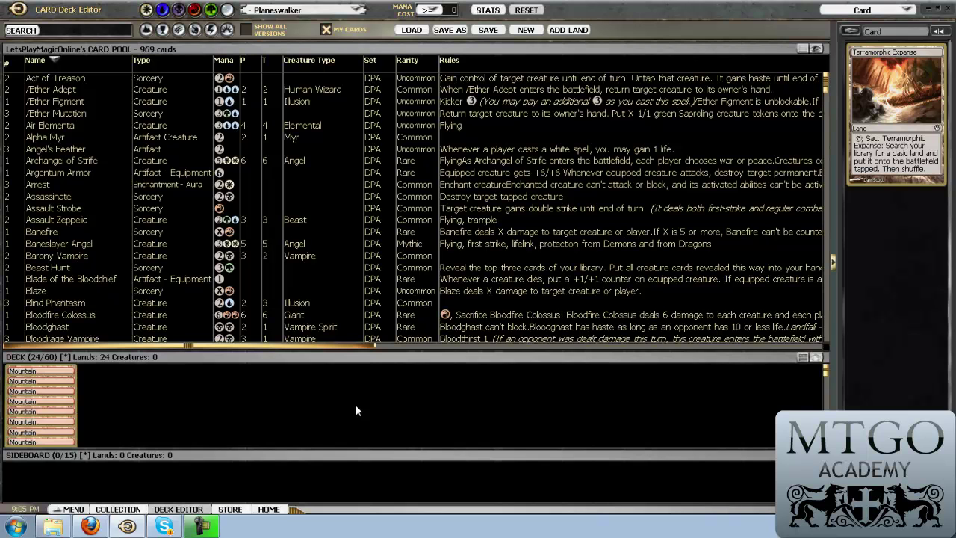
Filter the card pool to green, red and colorless cards only, and hide the lands.
left_click(210, 10)
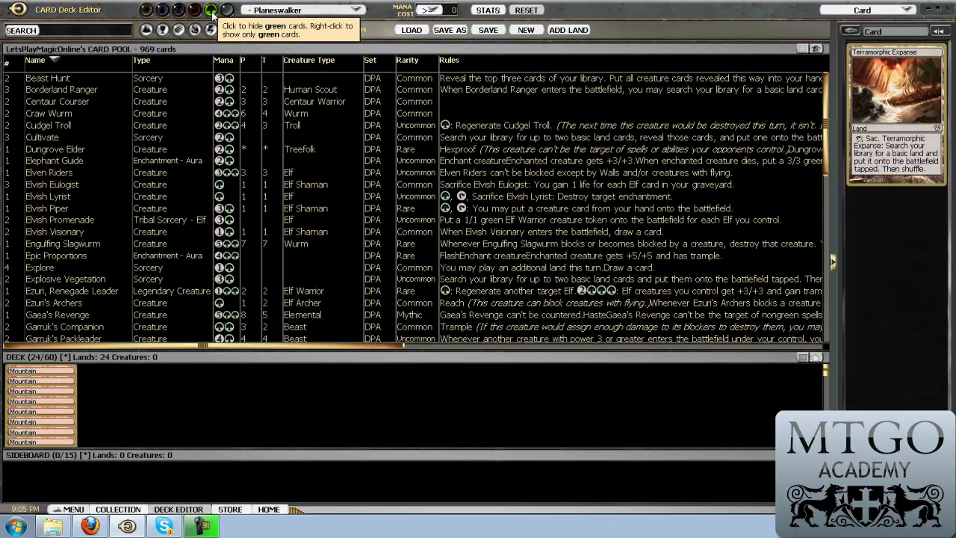
left_click(195, 10)
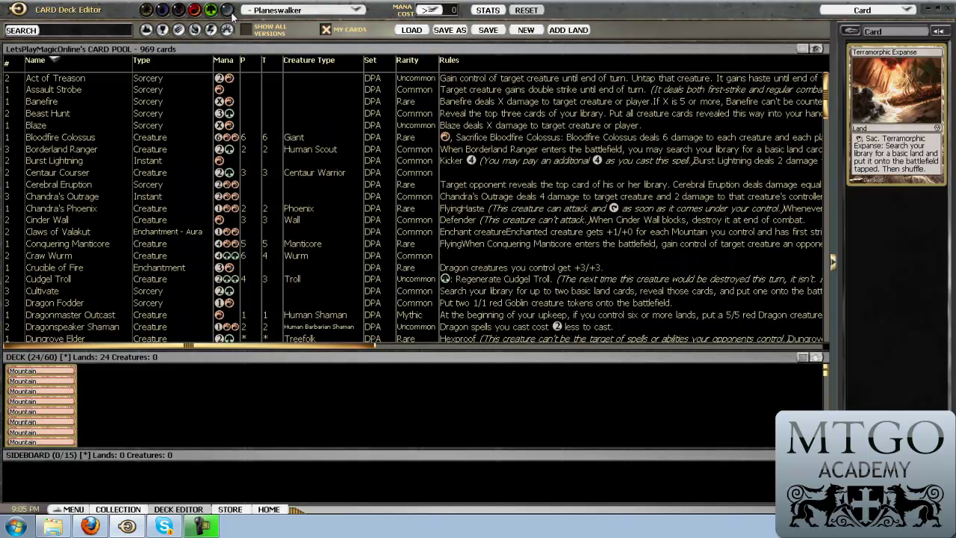
left_click(228, 12)
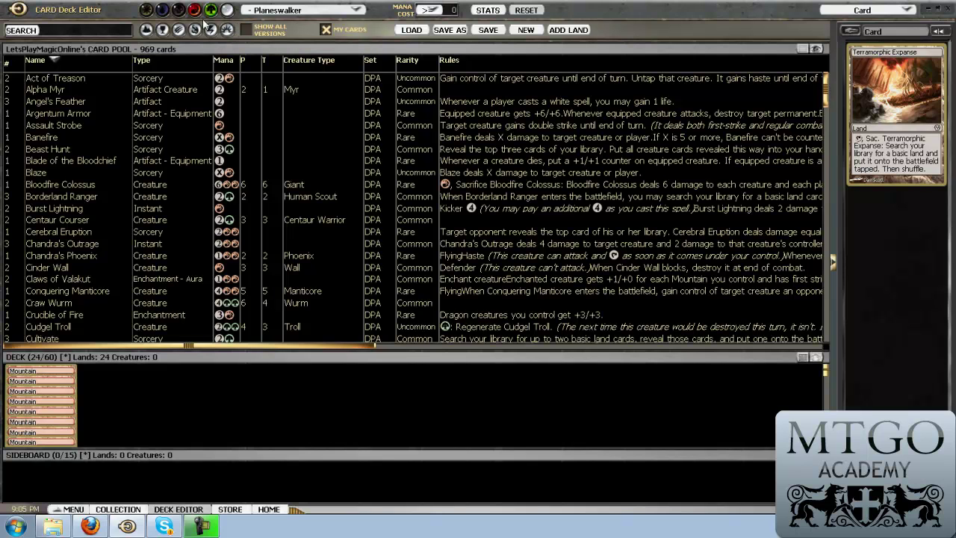
left_click(147, 30)
Sort the card pool by mana cost in ascending and descending order, and finally by name.
left_click(230, 62)
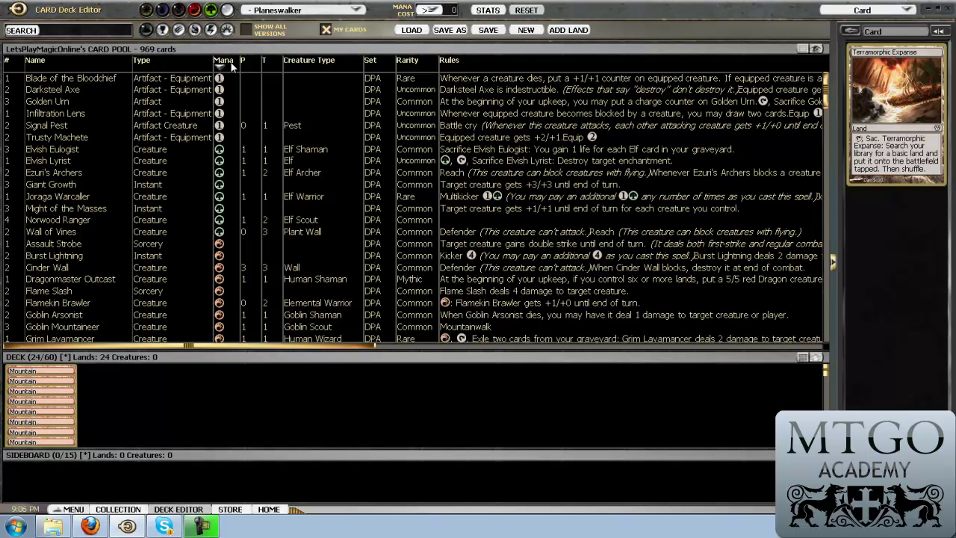
left_click(231, 66)
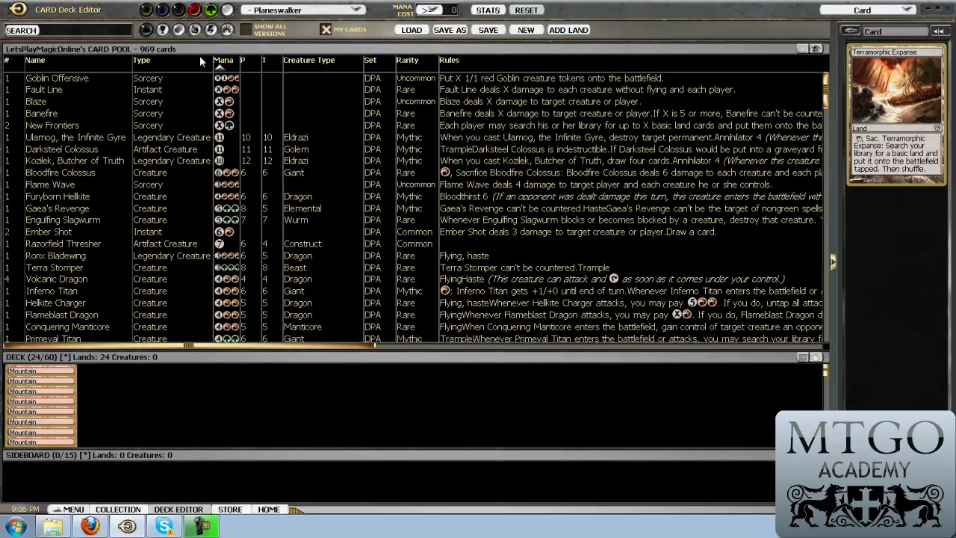
left_click(86, 61)
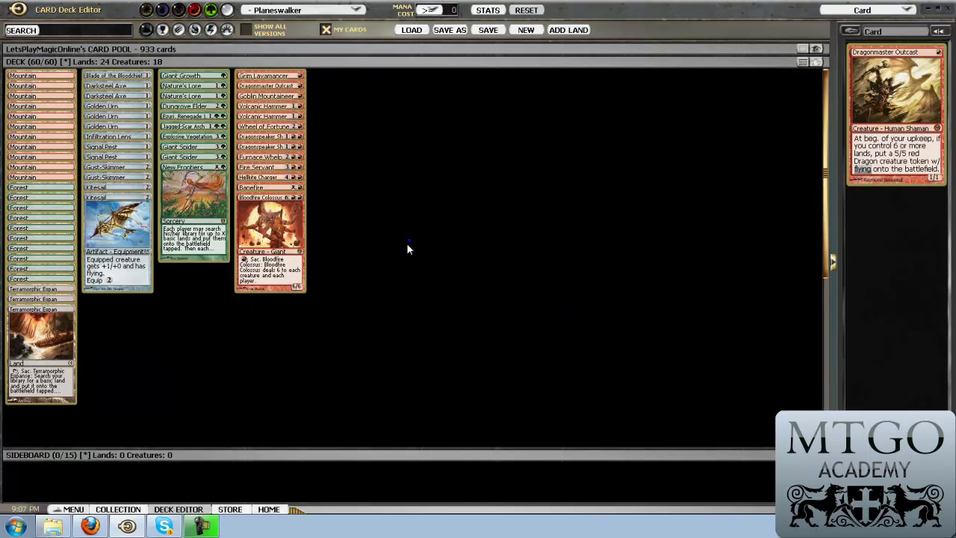
Arrange the deck in piles by converted mana cost and save it as a Net Deck named "Planeswalker Format Red Green".
right_click(409, 247)
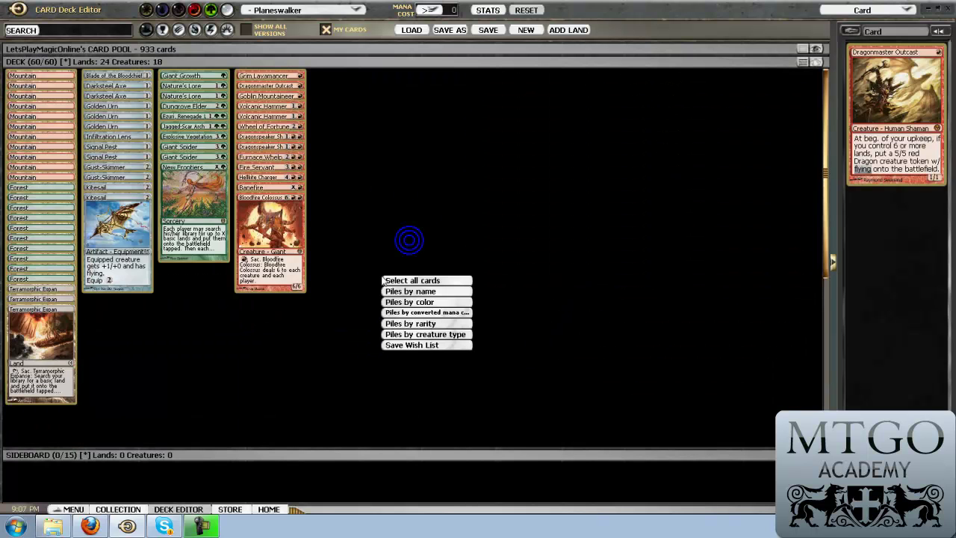
left_click(451, 318)
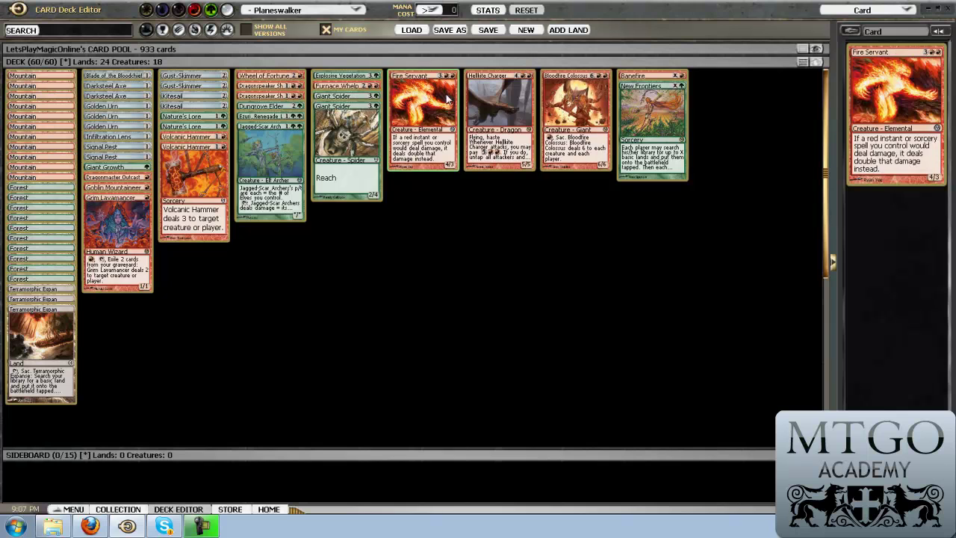
left_click(452, 32)
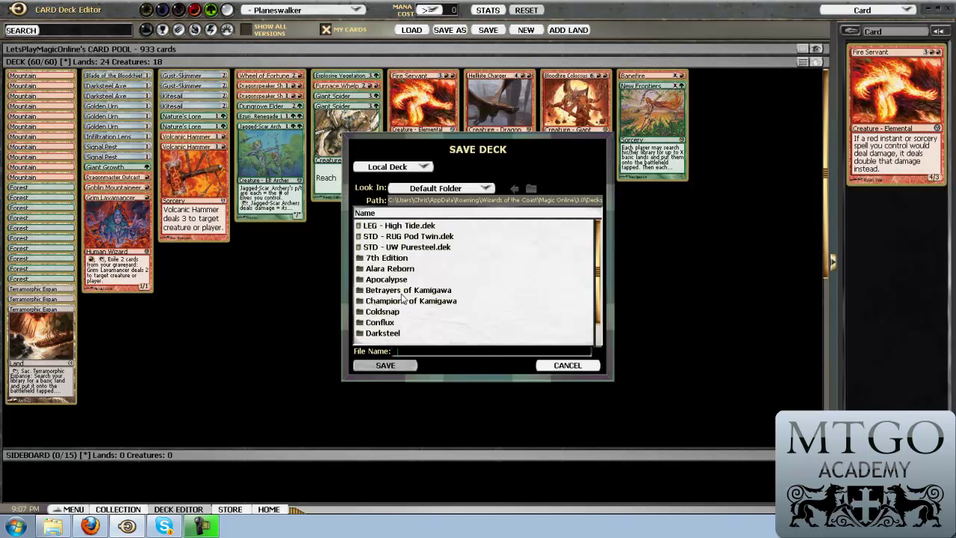
type("Planeswalker Format Red Green")
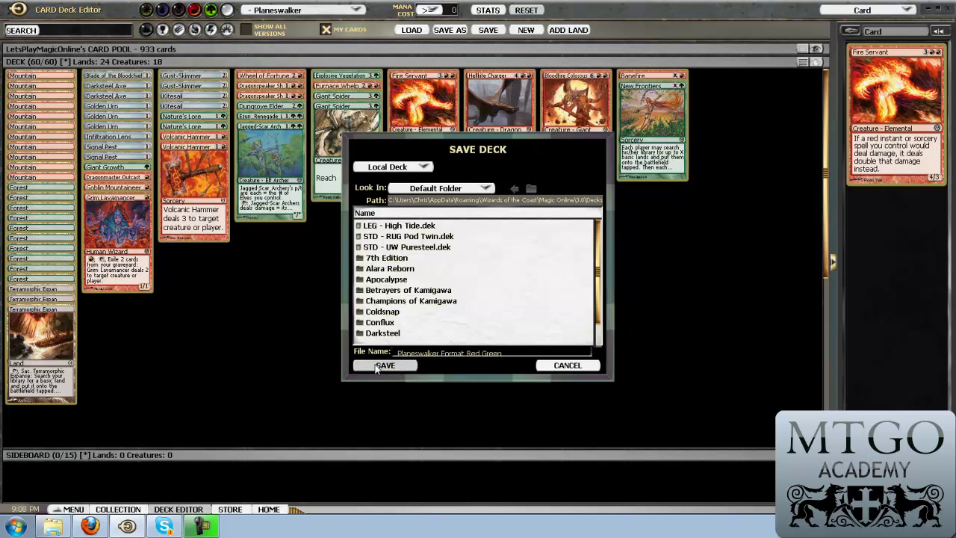
left_click(401, 169)
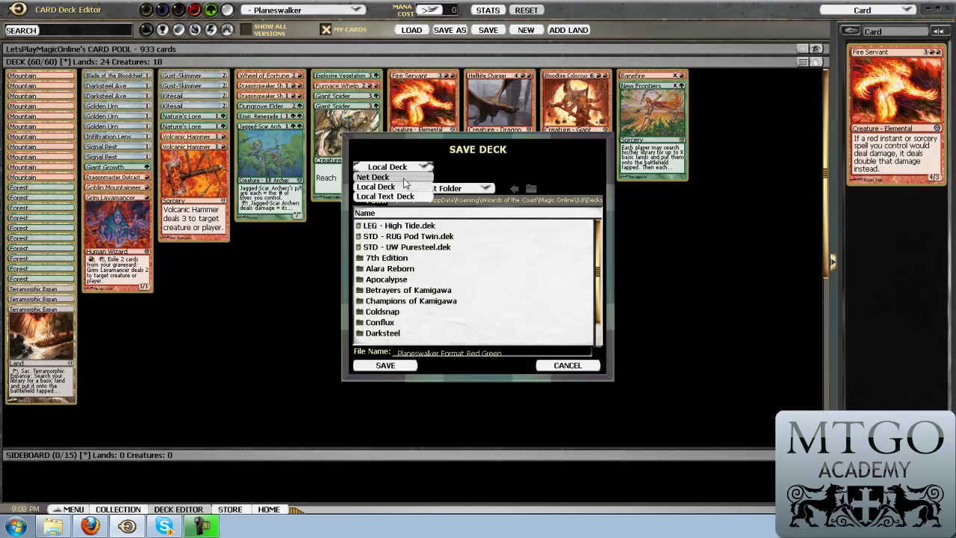
left_click(404, 179)
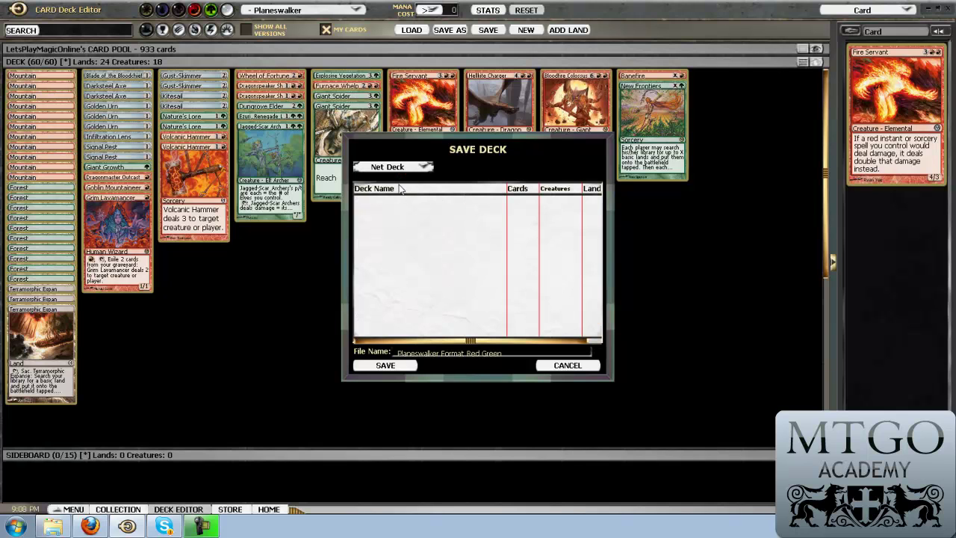
left_click(386, 365)
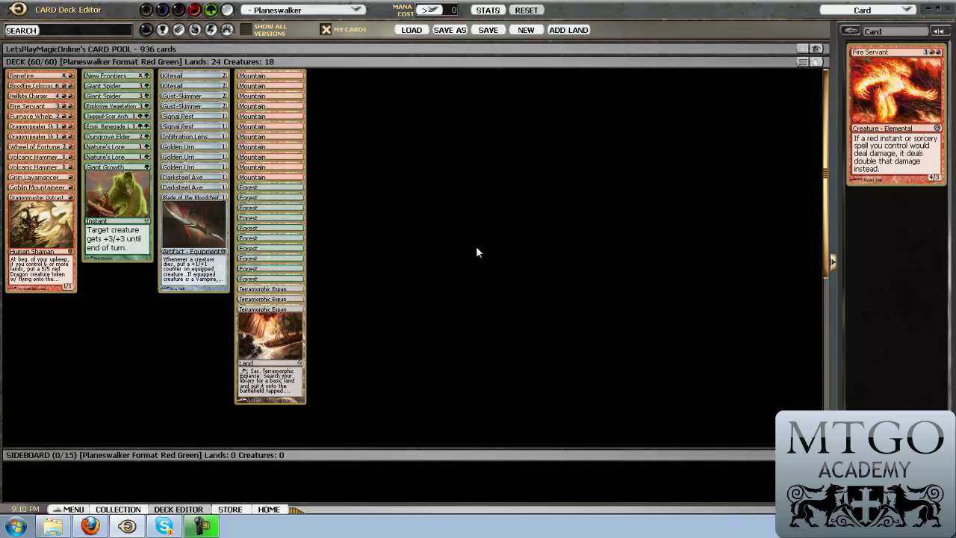
Go to the New Players casual play room and try to join the Constructed Planeswalker duel that is waiting for a player.
left_click(72, 510)
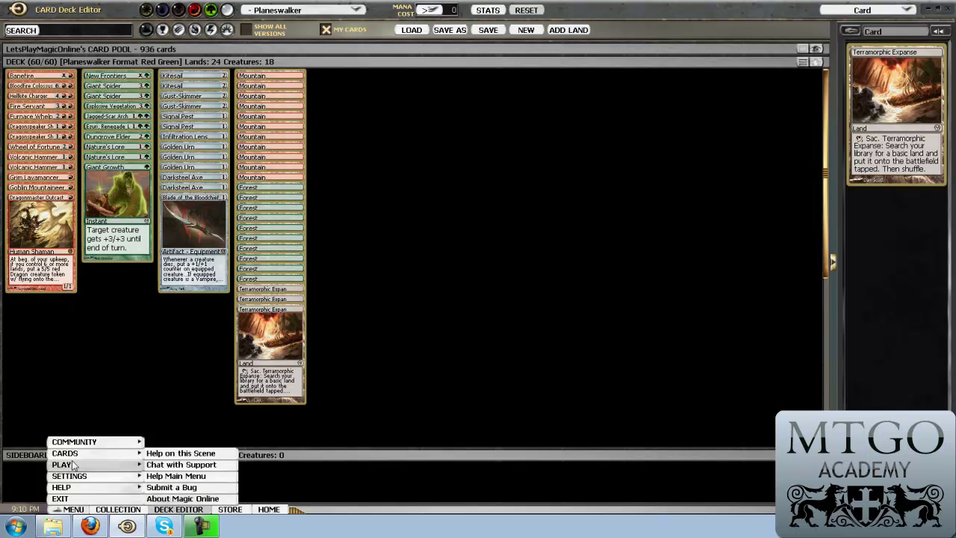
mouse_move(74, 465)
mouse_move(166, 465)
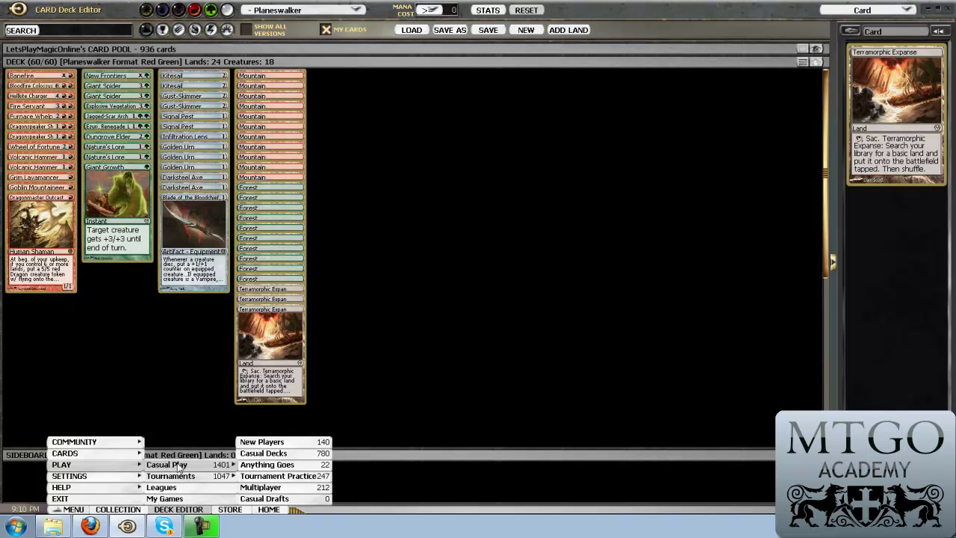
left_click(267, 444)
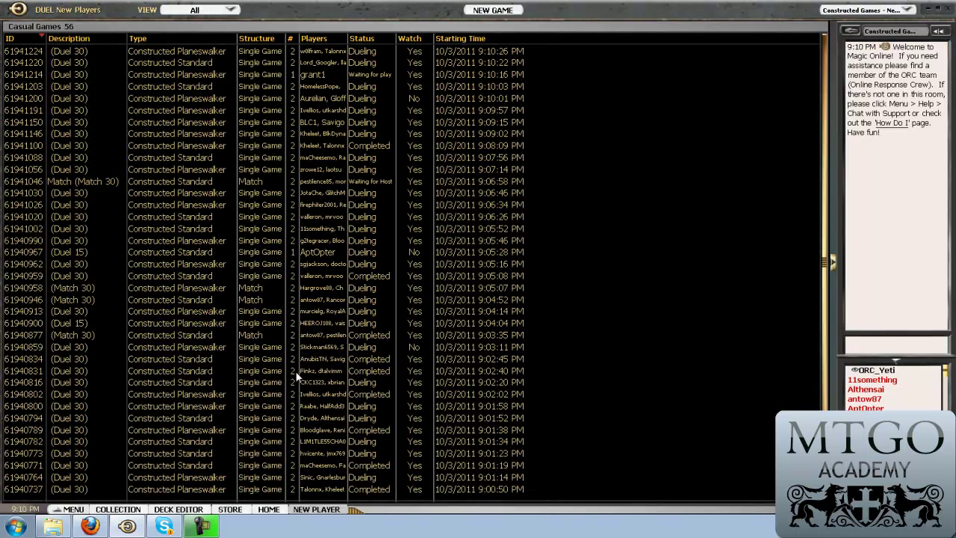
double_click(271, 72)
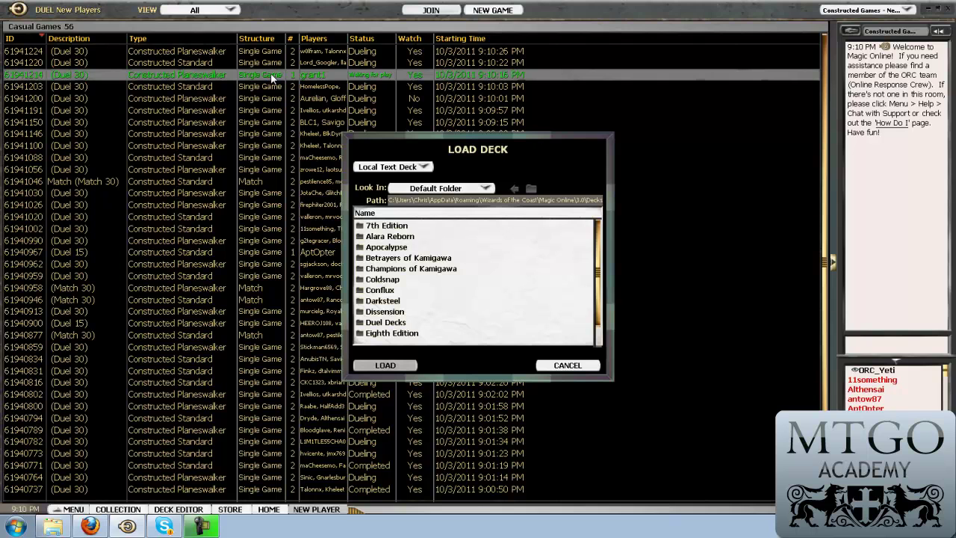
left_click(403, 168)
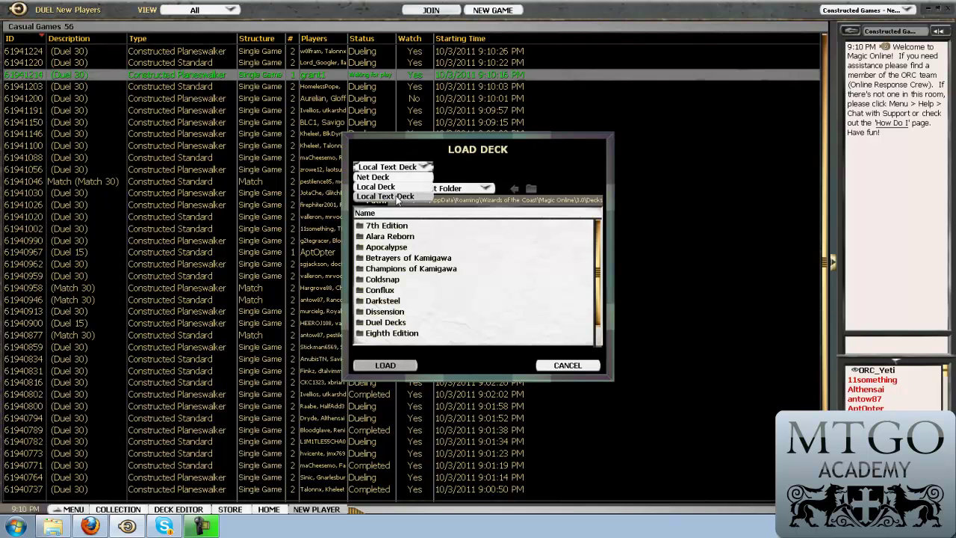
Create a one-on-one Constructed Planeswalker game with a 30 min timer, using the net deck "Planeswalker Format Red Green".
left_click(507, 10)
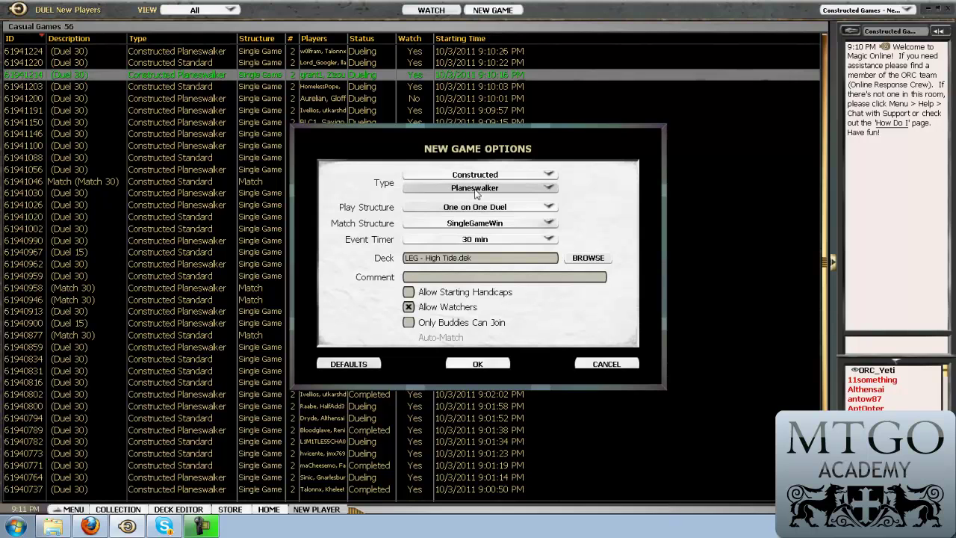
left_click(587, 258)
double_click(439, 202)
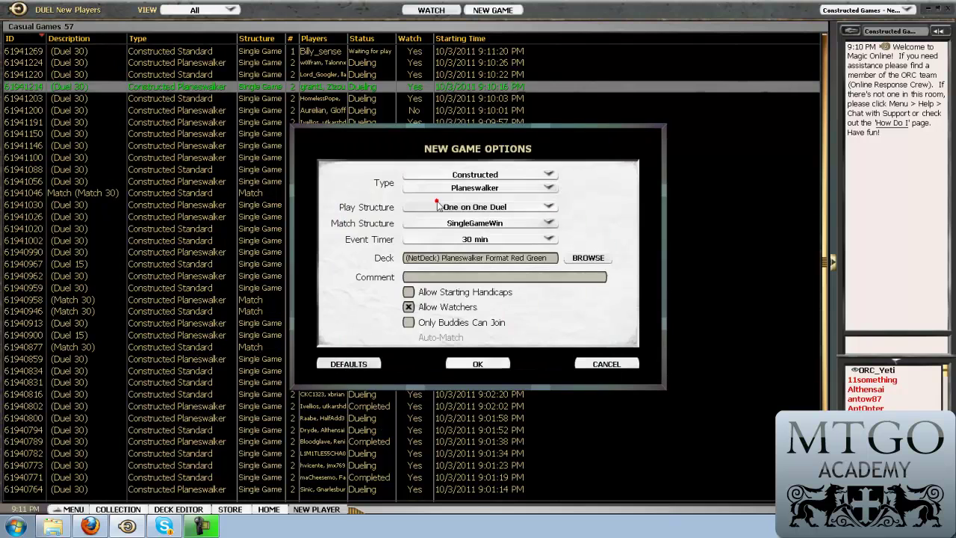
left_click(478, 364)
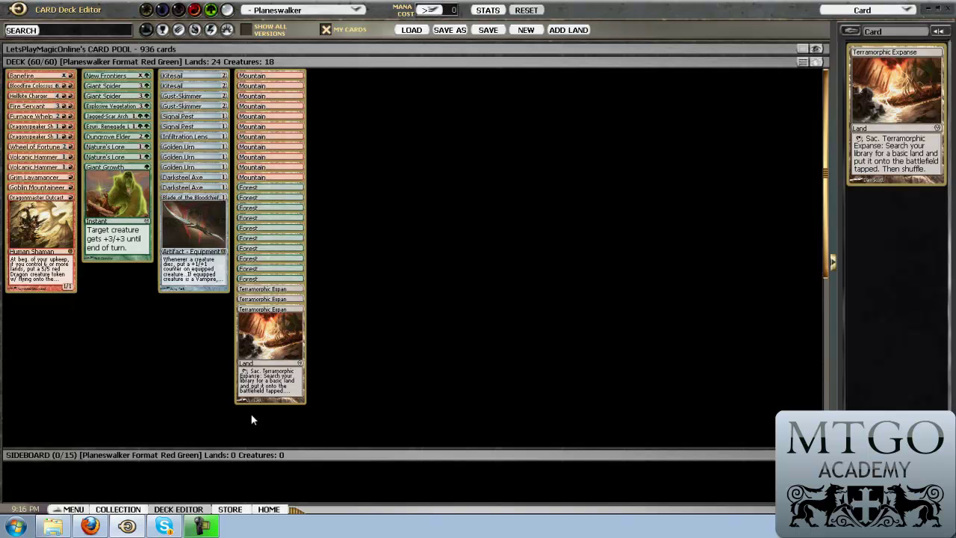
View the personal settings, and choose the Prodigal Sorcerer avatar in the display and sound settings.
left_click(73, 510)
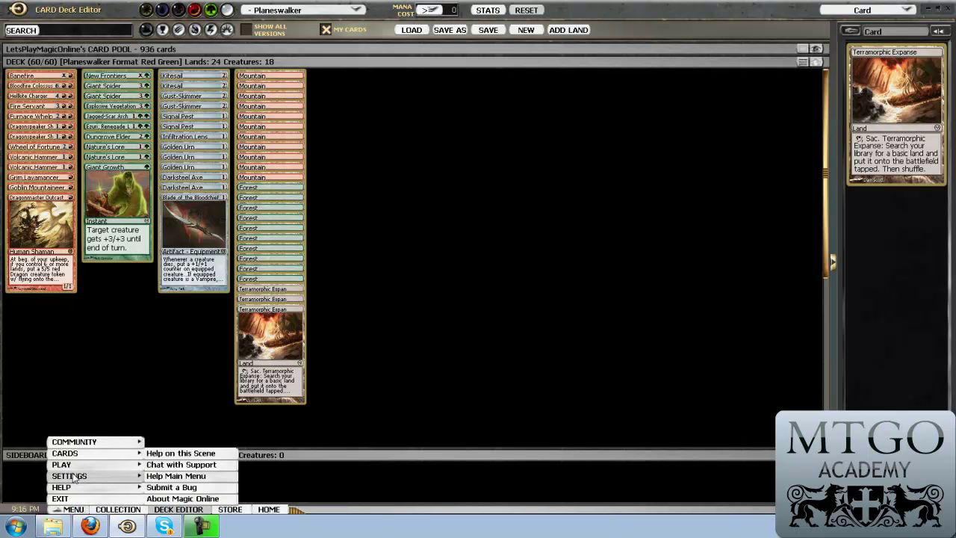
mouse_move(75, 476)
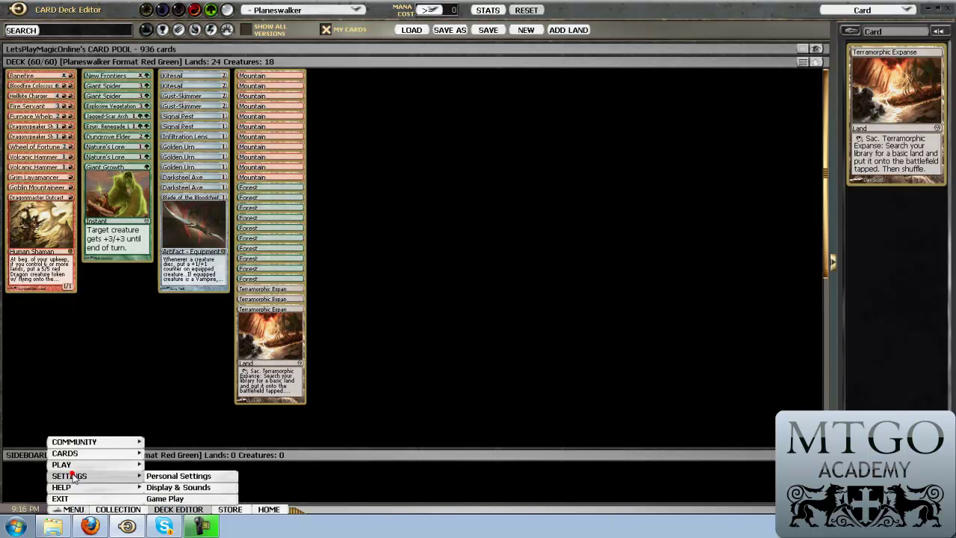
left_click(215, 479)
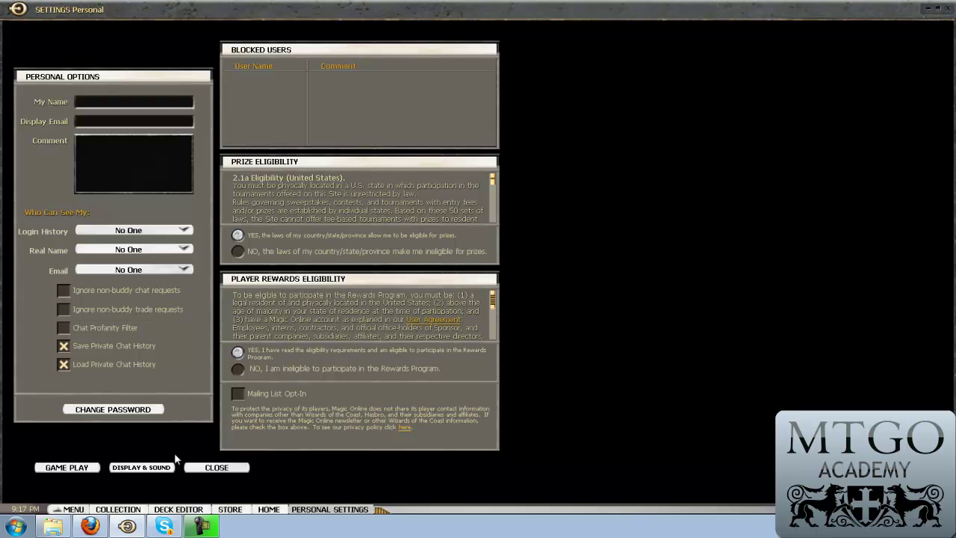
left_click(154, 468)
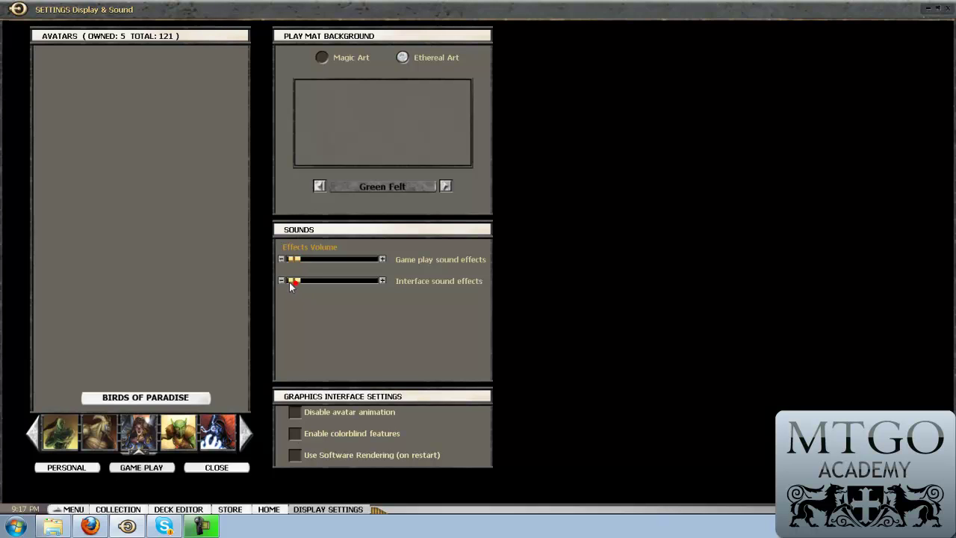
left_click(203, 447)
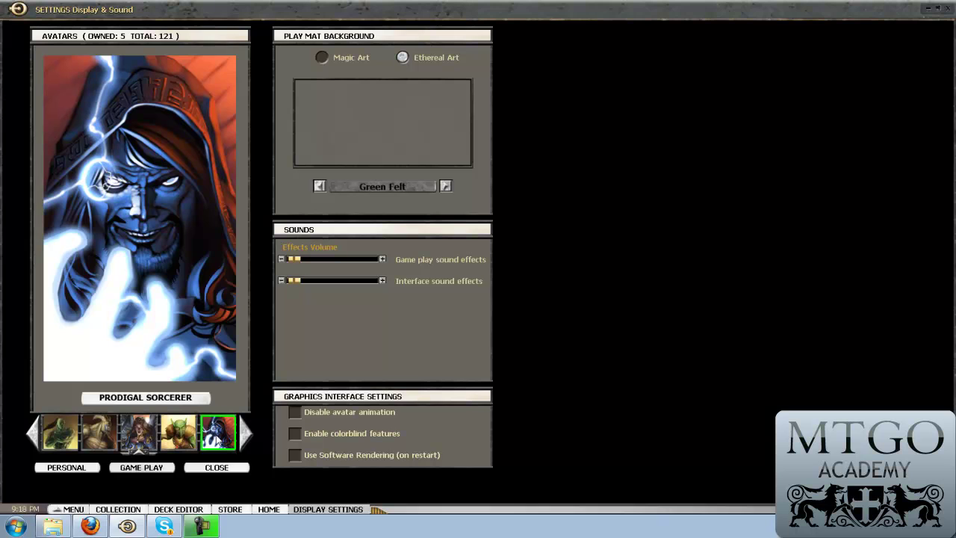
Review the game play settings, toggle the option to disable foil animation and restore it, and close the settings.
left_click(159, 468)
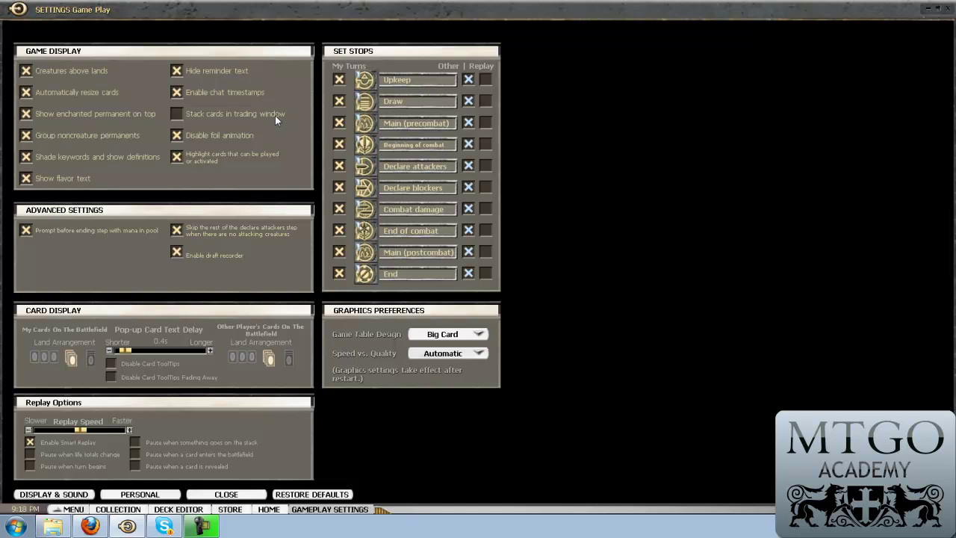
left_click(176, 137)
left_click(177, 137)
left_click(243, 496)
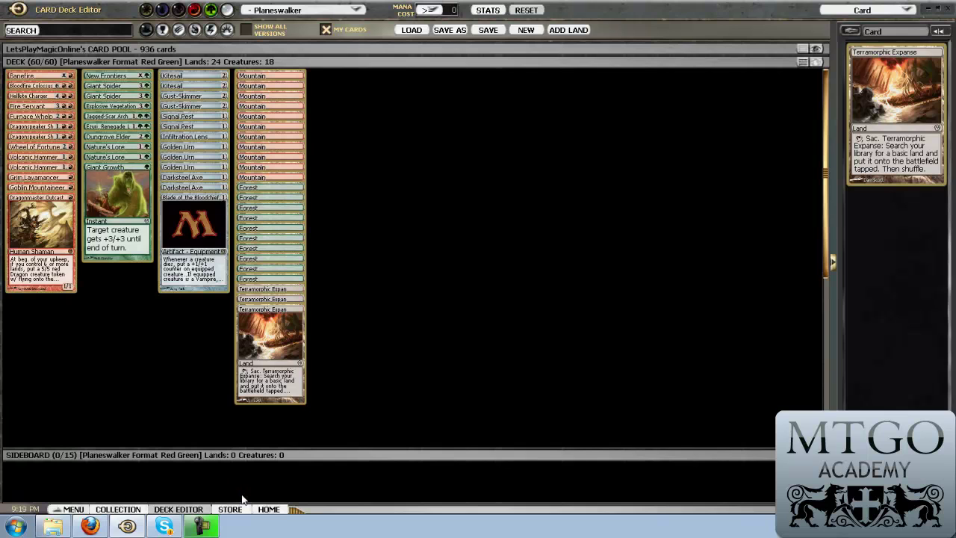